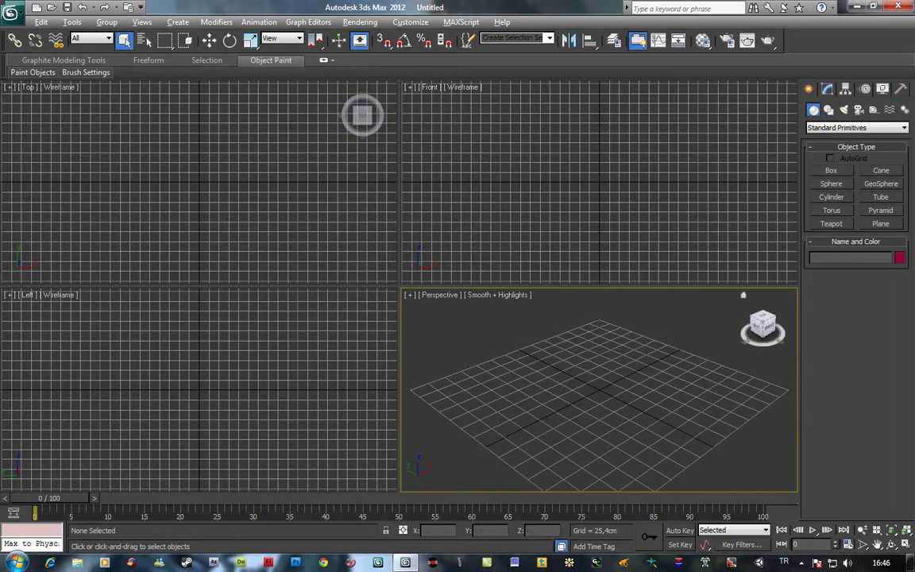
Maximize the Perspective view and draw a square plane on the grid with snapping.
key(alt+w)
click(881, 223)
scroll(412, 189, down, 3)
key(s)
drag(399, 184, 399, 453)
key(s)
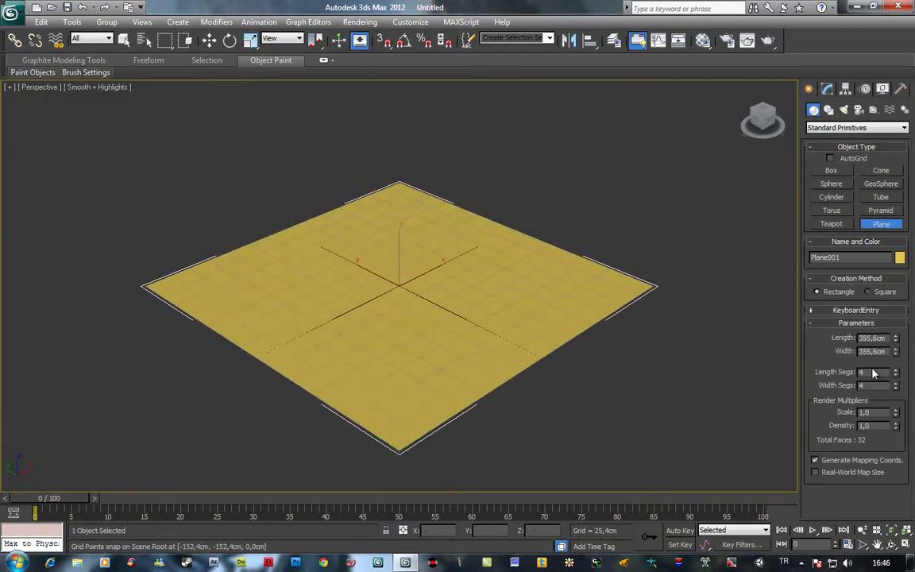
Give the plane 50 length and 50 width segments and show edged faces.
text(50)
key(Tab)
text(50)
key(F4)
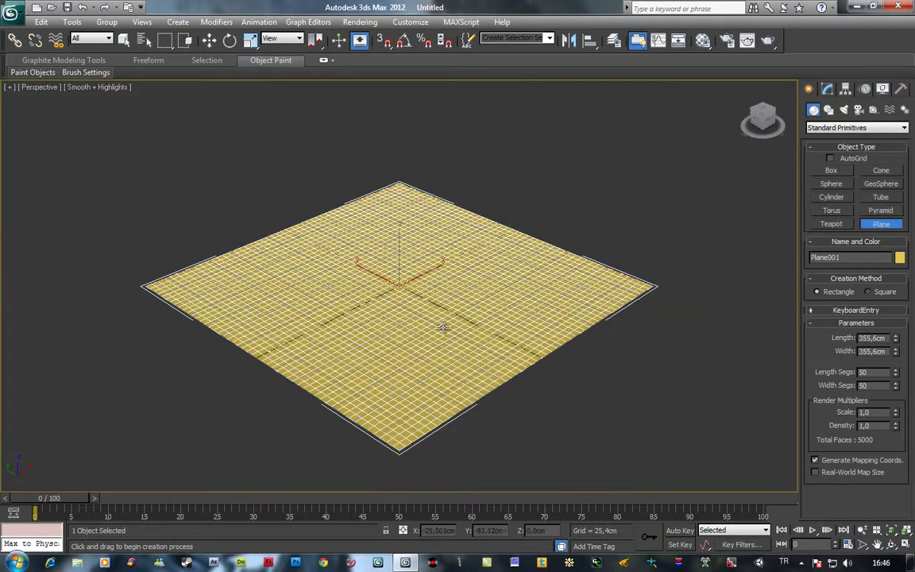
Bring up the conversion options from Plane001's modifier stack in the Modify panel.
click(828, 88)
right_click(827, 141)
click(853, 236)
Convert Plane001 to Editable Poly and scroll through its command panel rollouts.
click(842, 234)
scroll(823, 387, up, 5)
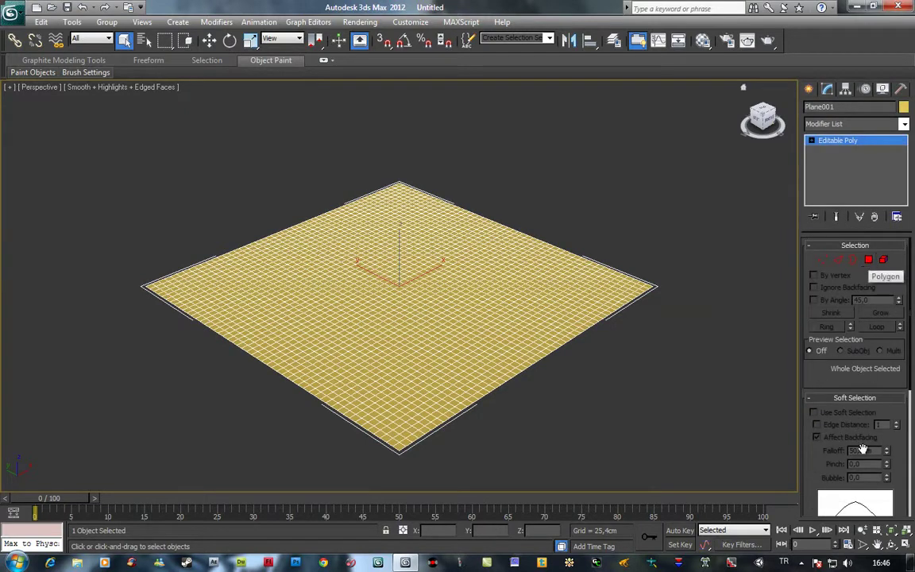
drag(810, 460, 808, 338)
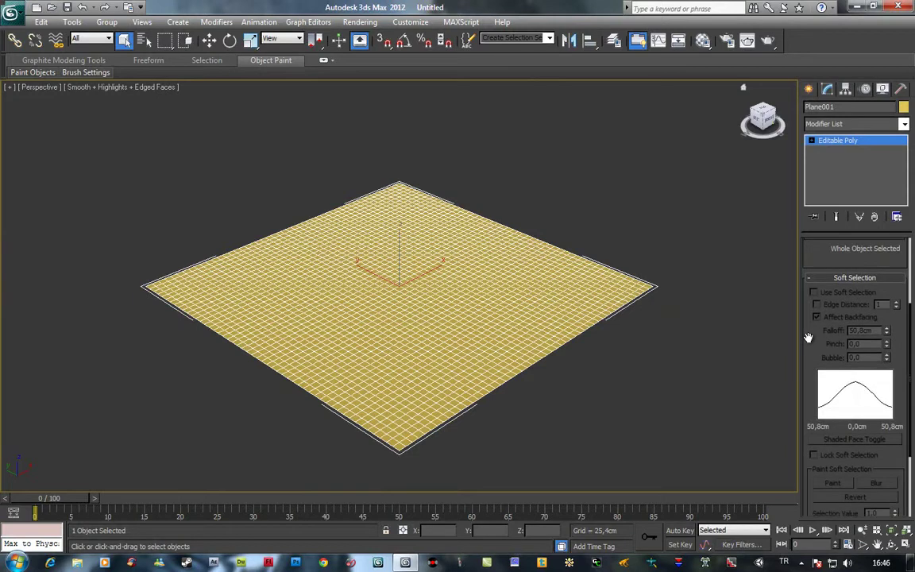
drag(807, 350, 809, 367)
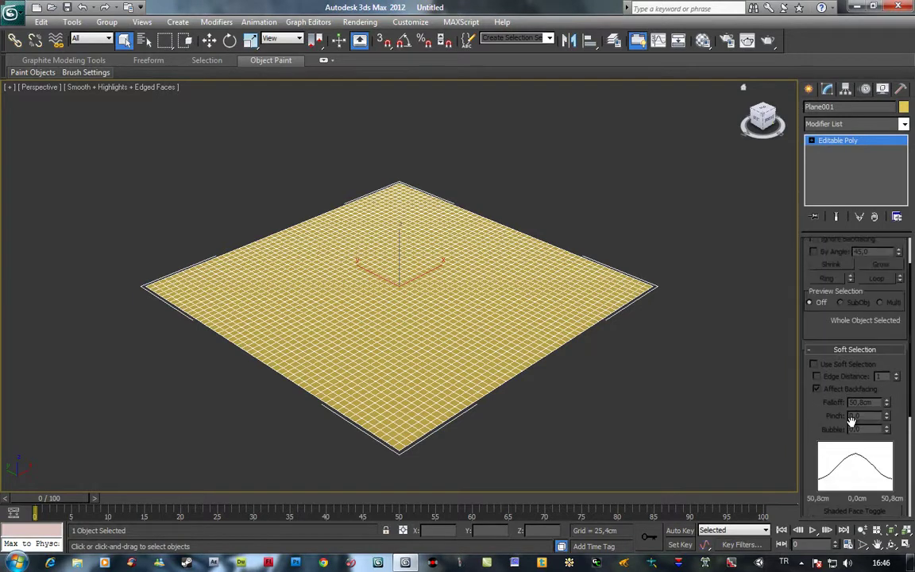
scroll(858, 365, down, 5)
scroll(866, 362, down, 1)
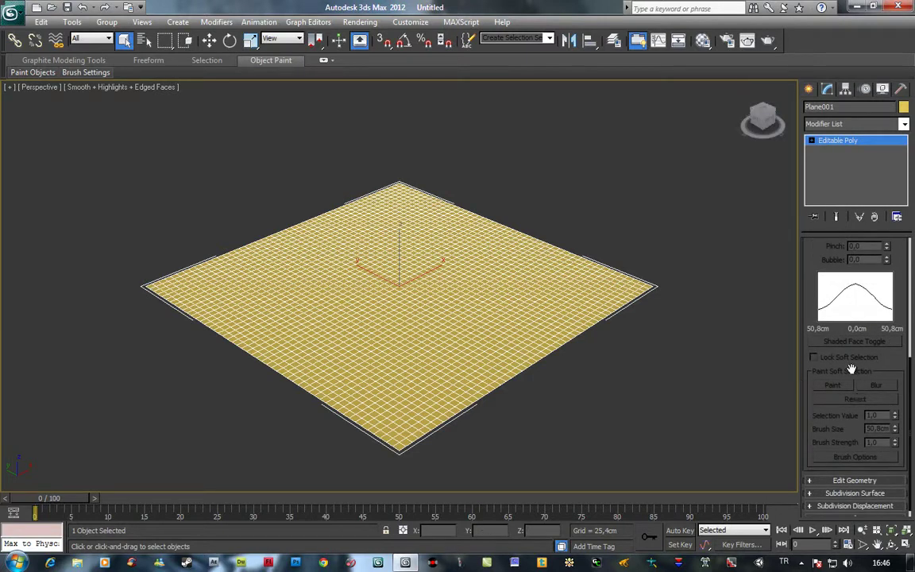
scroll(813, 294, up, 3)
scroll(812, 333, up, 5)
scroll(810, 358, up, 2)
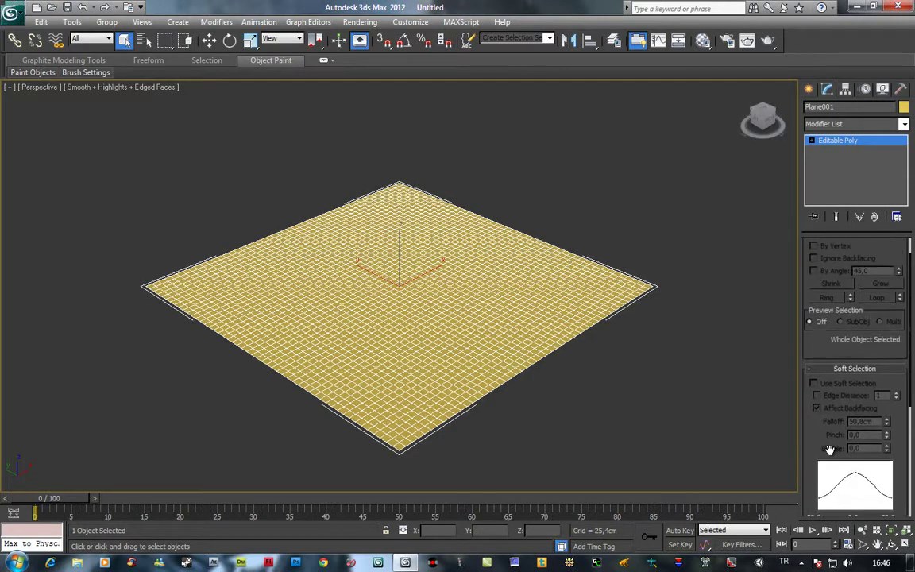
scroll(811, 362, up, 1)
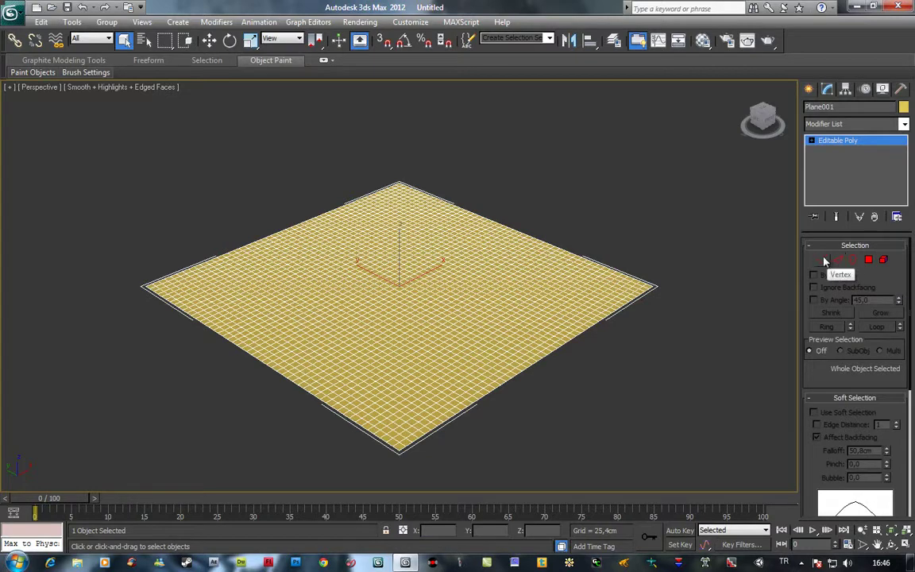
In Polygon mode, enable Use Soft Selection and select the polygon at the plane's centre.
click(869, 260)
drag(822, 378, 820, 283)
scroll(374, 404, up, 1)
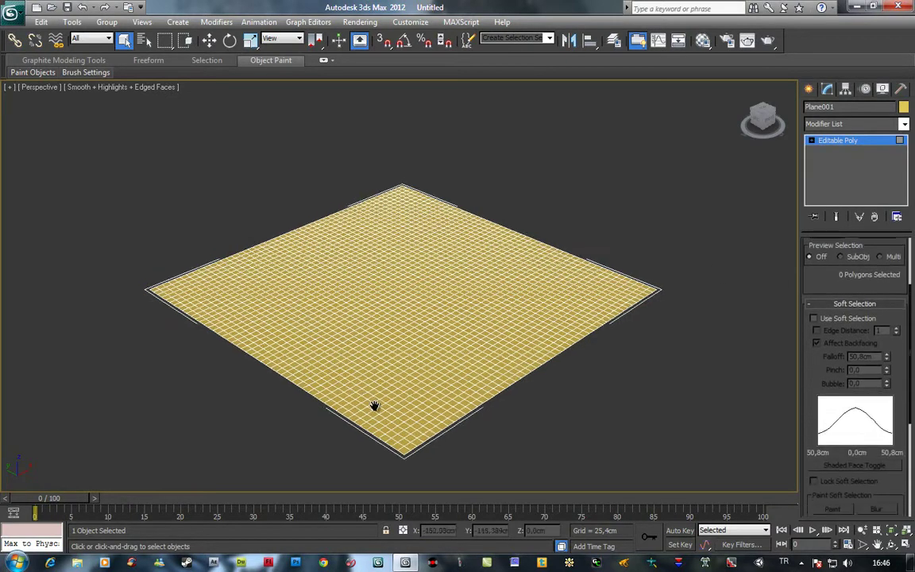
scroll(374, 404, up, 2)
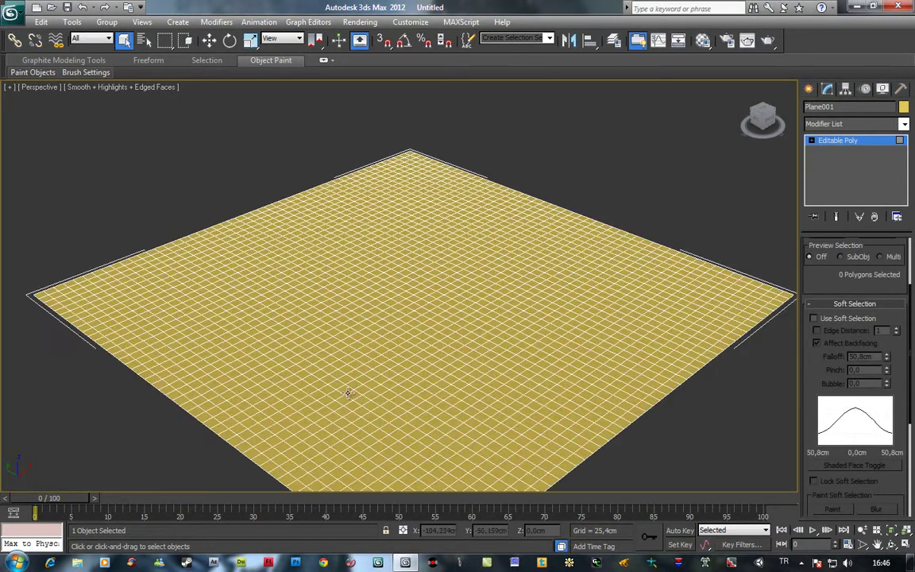
click(846, 320)
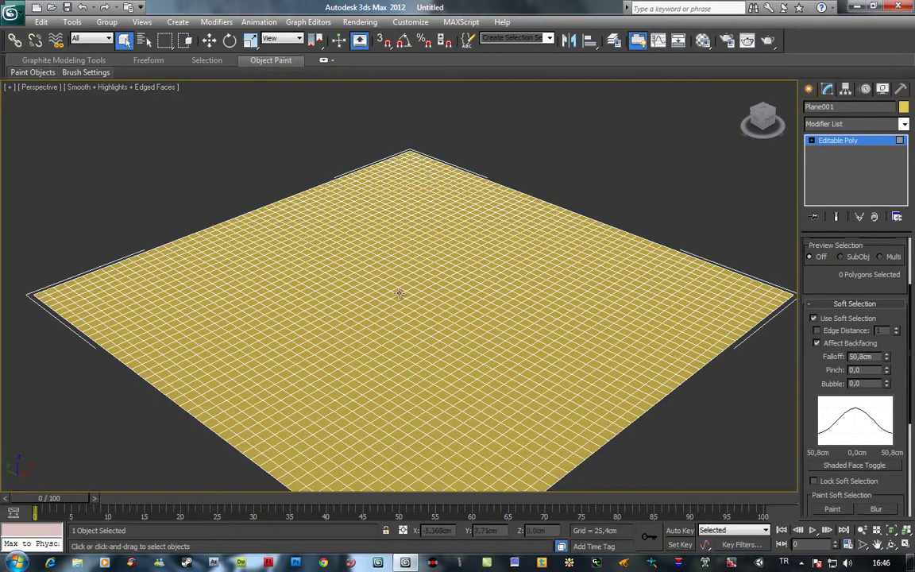
click(398, 291)
scroll(385, 403, up, 2)
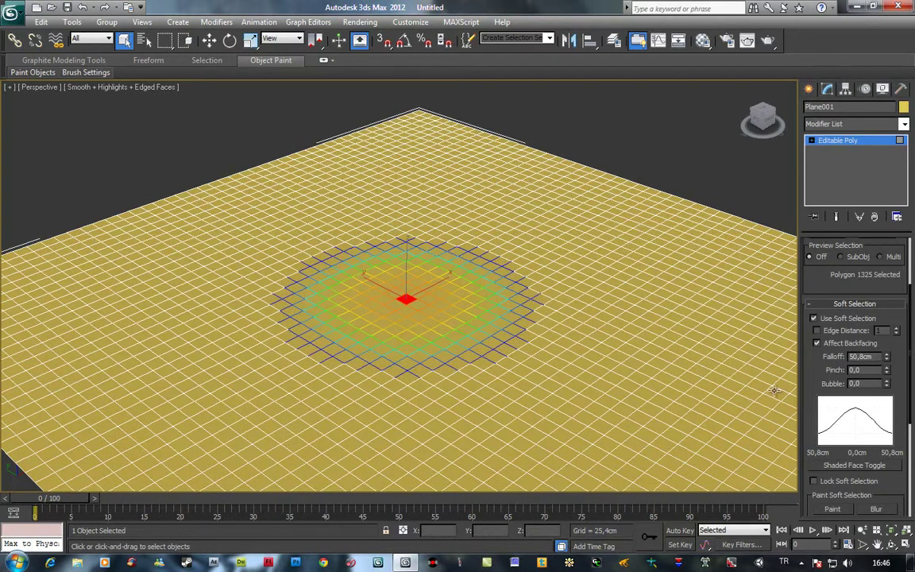
scroll(531, 448, down, 3)
Increase the Soft Selection Falloff to 114,808 cm around the centre polygon.
drag(887, 357, 887, 318)
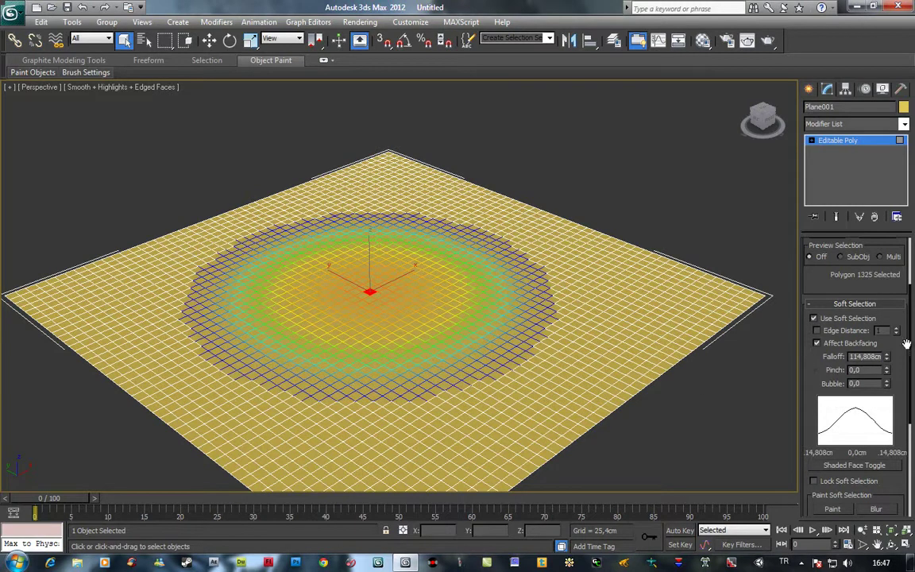
scroll(854, 374, down, 5)
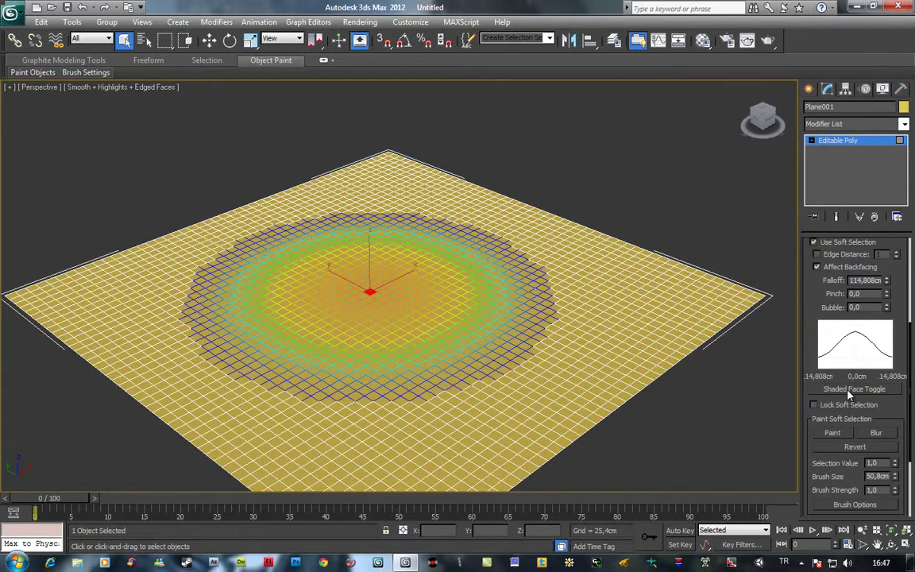
scroll(850, 395, down, 1)
scroll(461, 365, up, 2)
scroll(426, 274, up, 3)
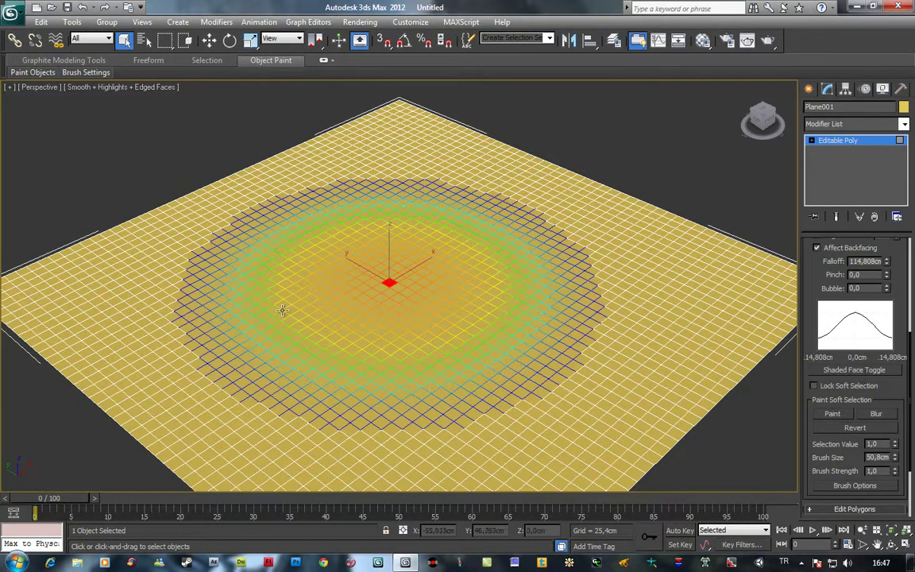
Turn on Shaded Face Toggle, then deselect the centre polygon so the plane is blue.
click(858, 371)
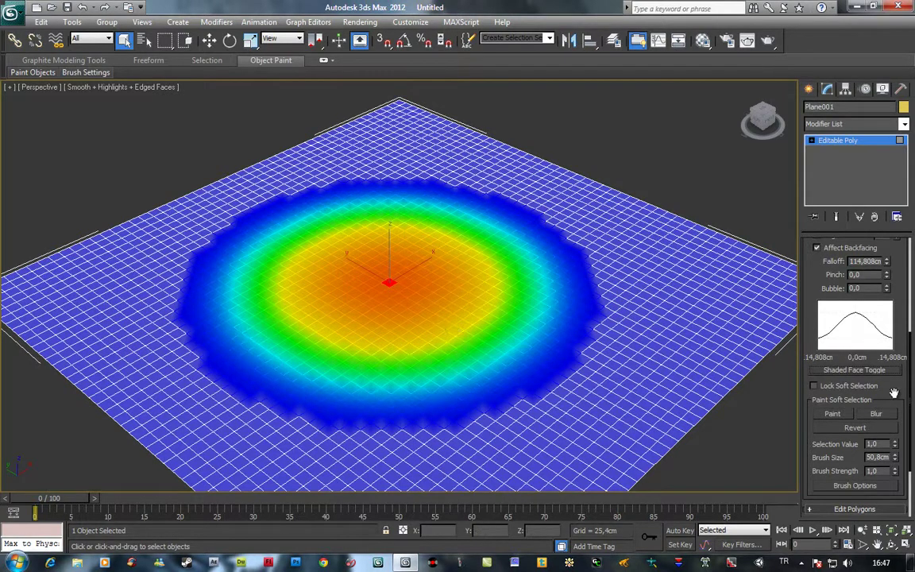
drag(893, 389, 896, 327)
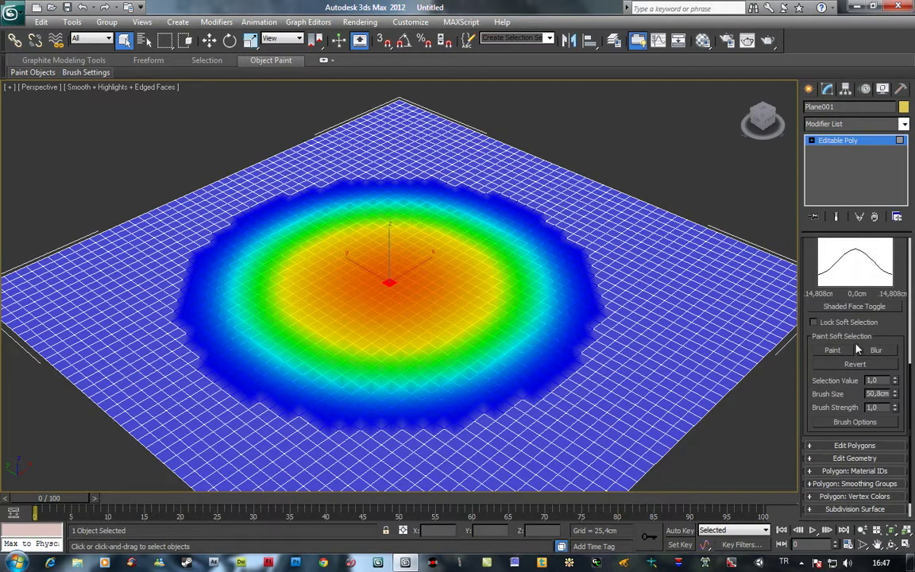
click(615, 172)
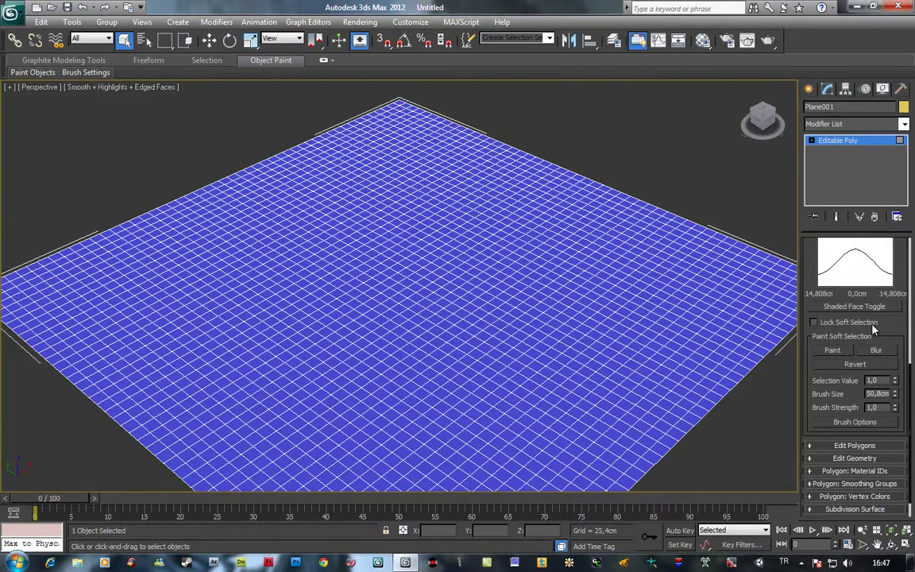
Enable Lock Soft Selection, activate Paint soft selection, and move the PaintSS panel aside.
click(846, 350)
click(823, 323)
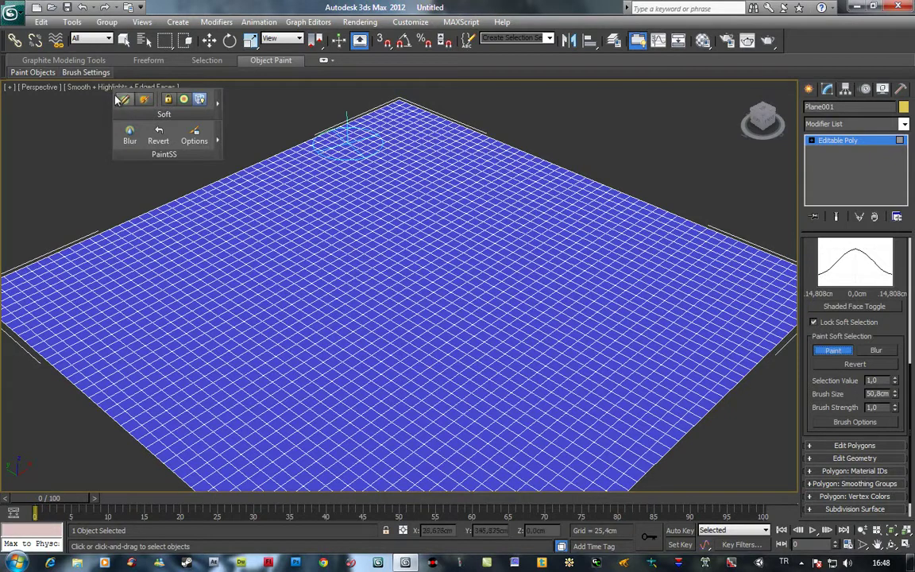
drag(104, 119, 8, 147)
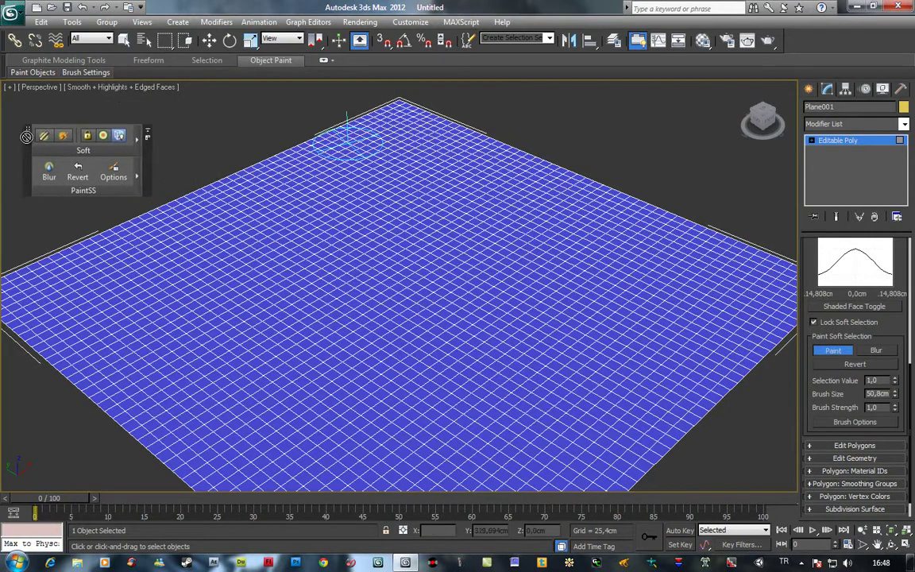
scroll(320, 256, down, 3)
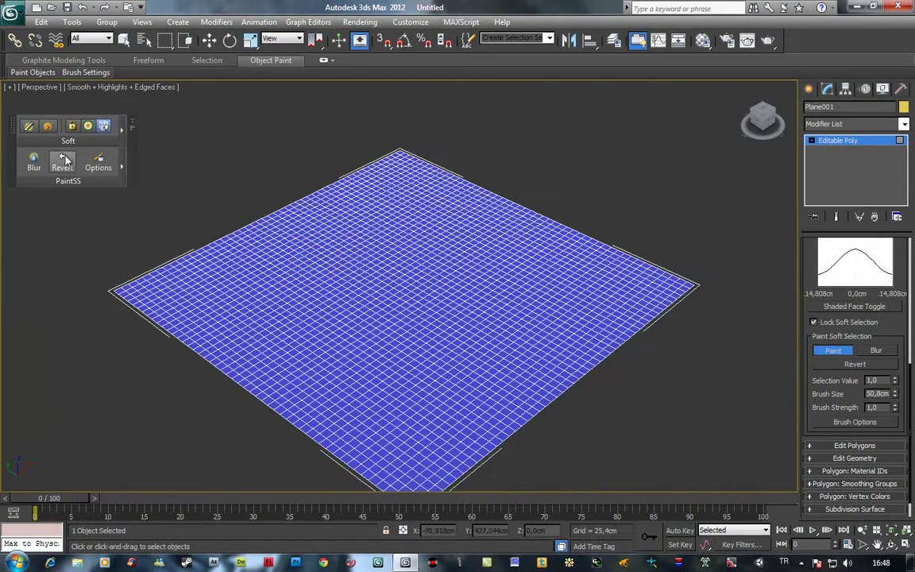
drag(896, 313, 899, 439)
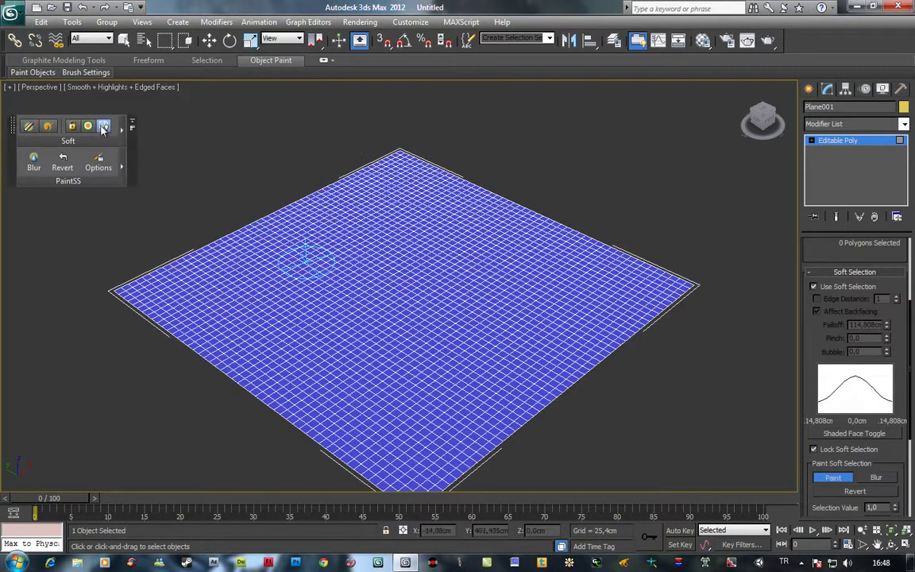
click(29, 163)
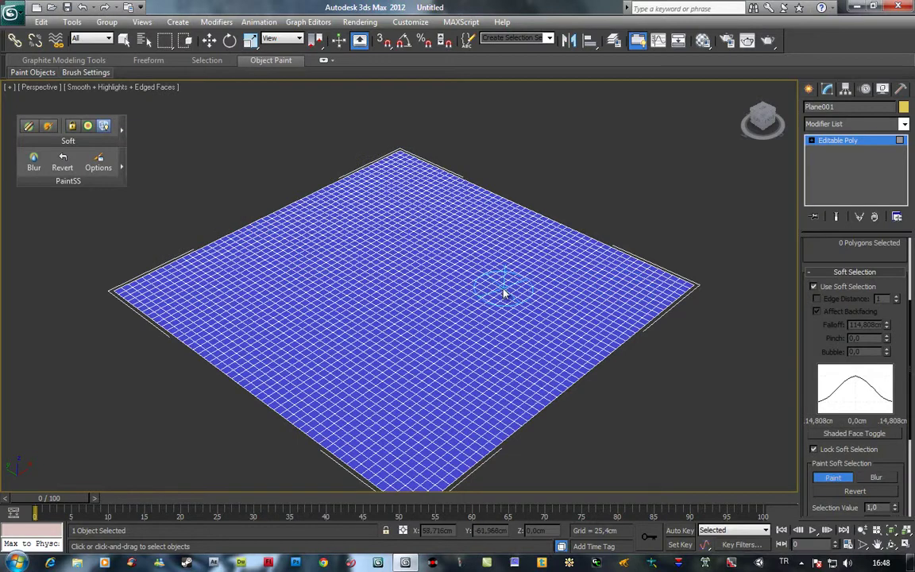
Paint winding soft-selection strokes across the plane's interior until a large solid orange patch forms.
drag(863, 466, 861, 343)
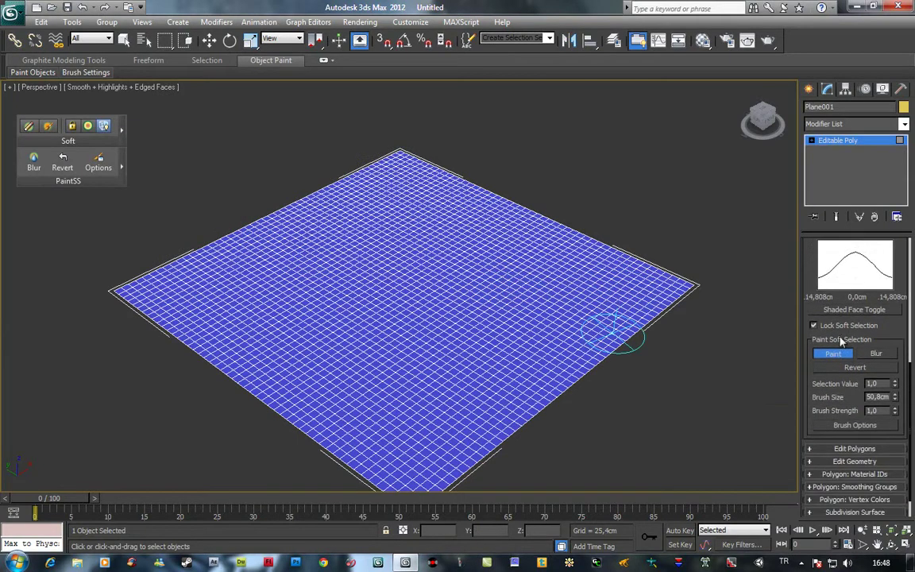
mouse_move(405, 222)
mouse_down()
mouse_move(324, 280)
mouse_move(238, 306)
mouse_up()
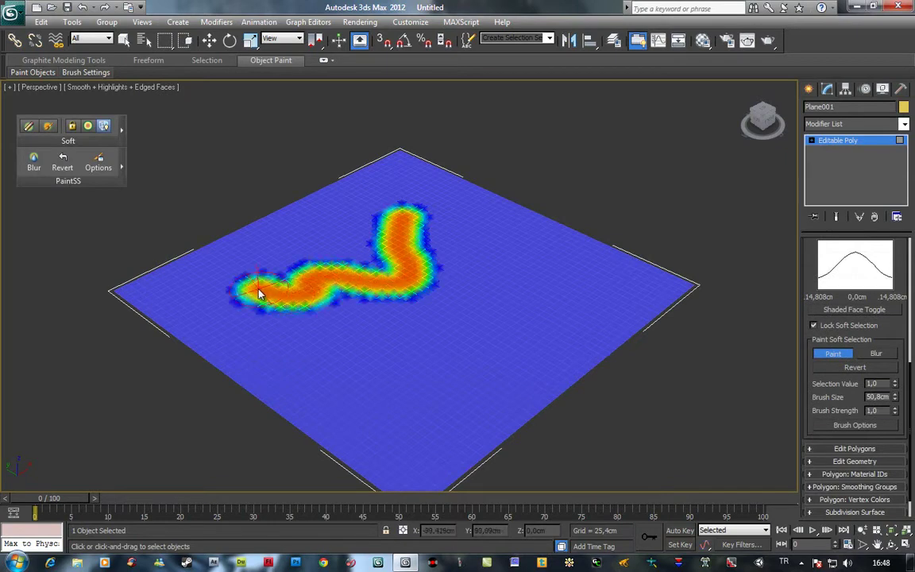
mouse_move(361, 246)
mouse_down()
mouse_move(523, 293)
mouse_move(561, 285)
mouse_up()
drag(398, 290, 413, 395)
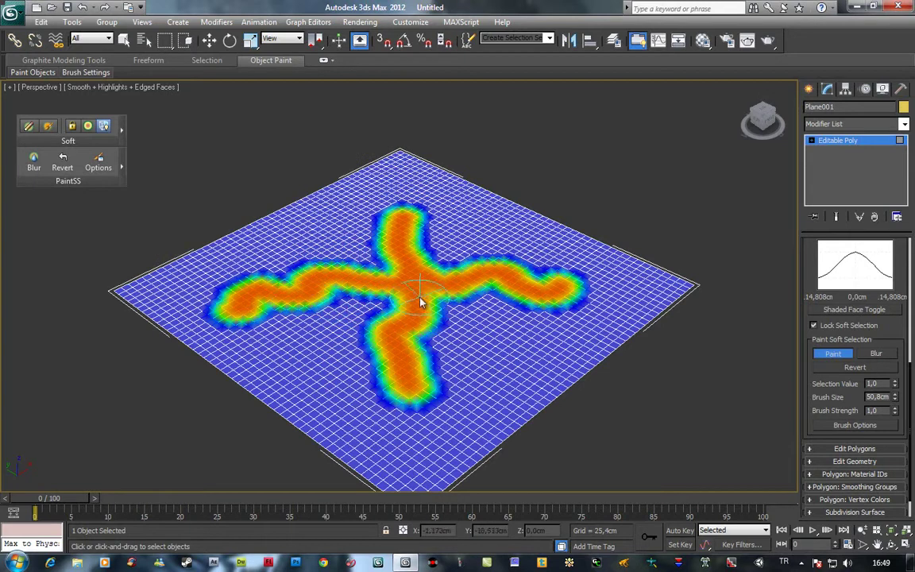
mouse_move(384, 296)
mouse_down()
mouse_move(346, 320)
mouse_move(331, 355)
mouse_move(331, 276)
mouse_move(286, 272)
mouse_move(383, 241)
mouse_move(354, 255)
mouse_up()
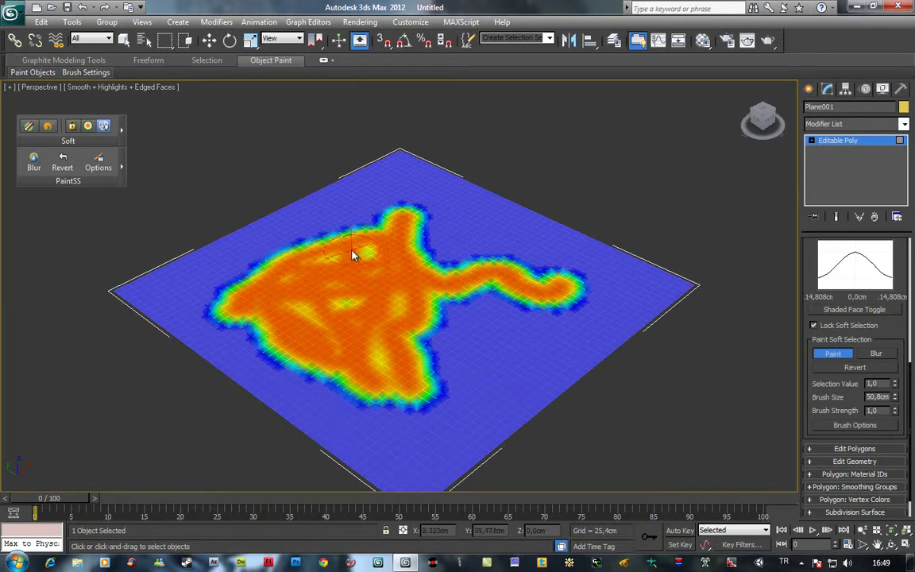
drag(312, 310, 395, 380)
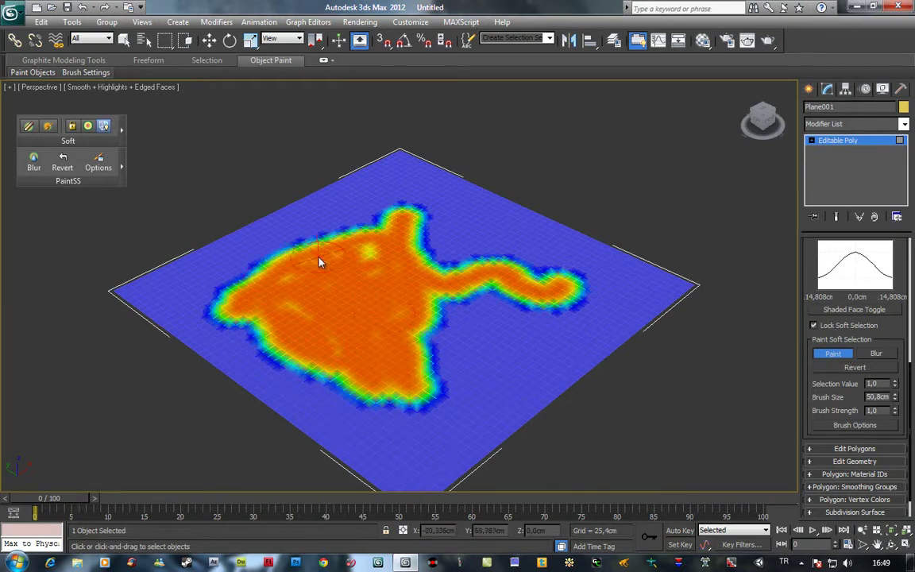
mouse_move(354, 251)
mouse_down()
mouse_move(475, 235)
mouse_move(541, 272)
mouse_move(507, 329)
mouse_move(423, 384)
mouse_move(483, 272)
mouse_move(483, 260)
mouse_move(444, 255)
mouse_move(484, 292)
mouse_move(484, 337)
mouse_move(421, 335)
mouse_up()
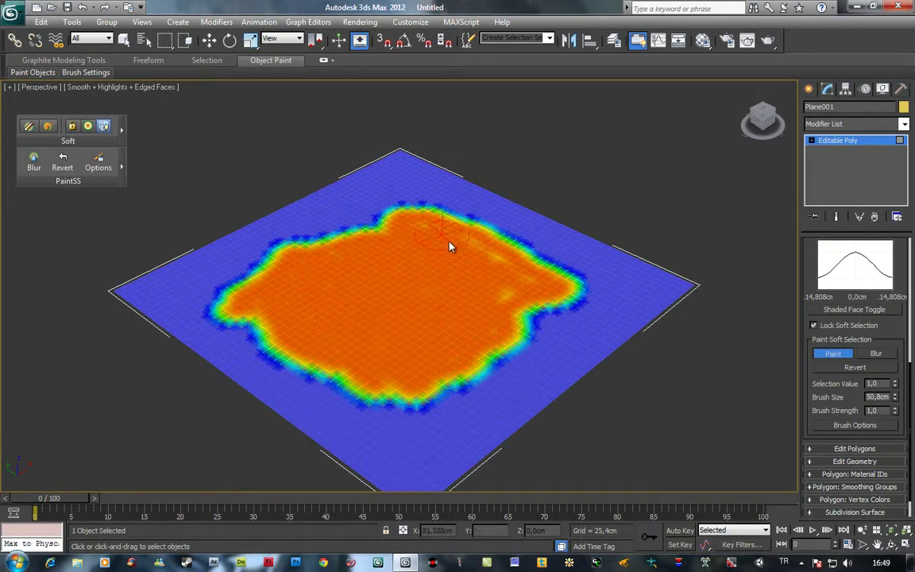
mouse_move(445, 358)
mouse_down()
mouse_move(382, 373)
mouse_move(337, 368)
mouse_move(246, 303)
mouse_up()
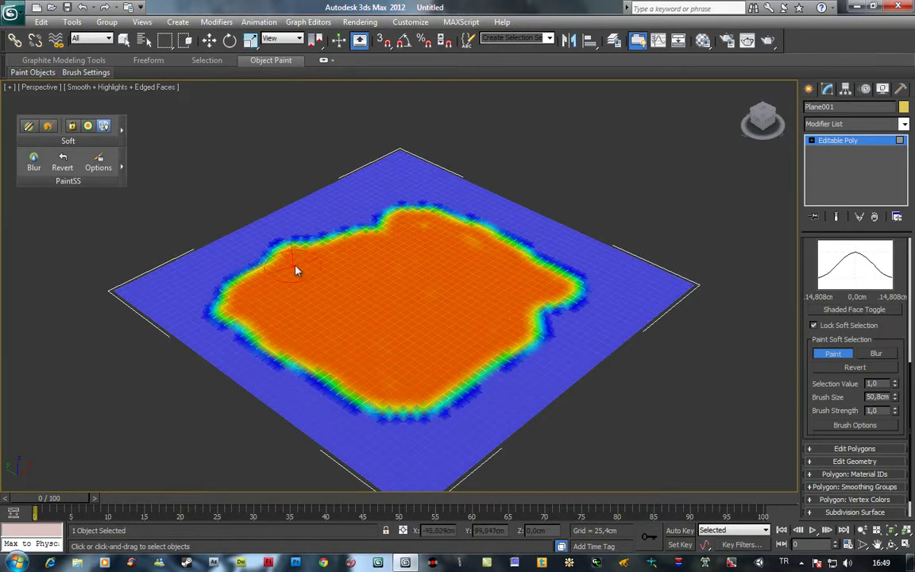
drag(290, 272, 505, 251)
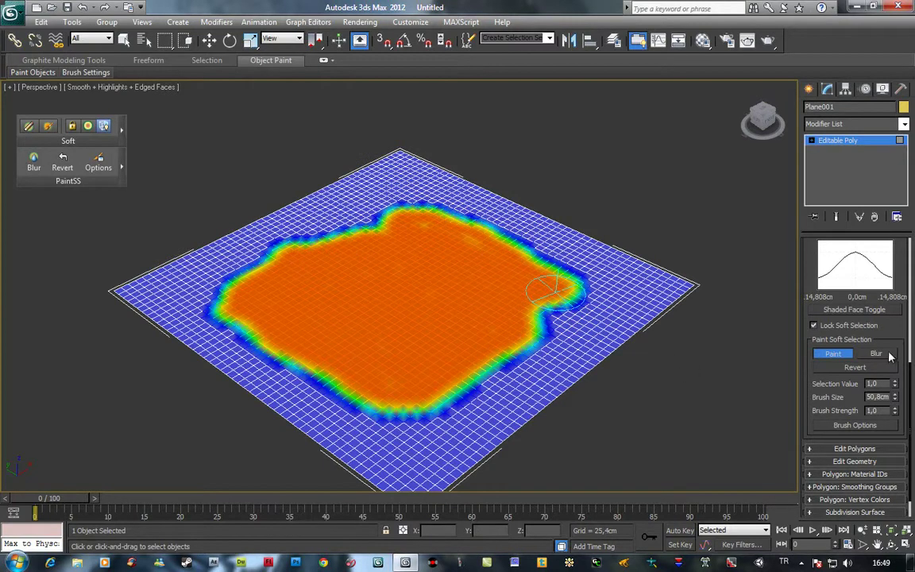
Blur the selection falloff along the bottom, upper-left, upper and right borders of the patch.
click(875, 354)
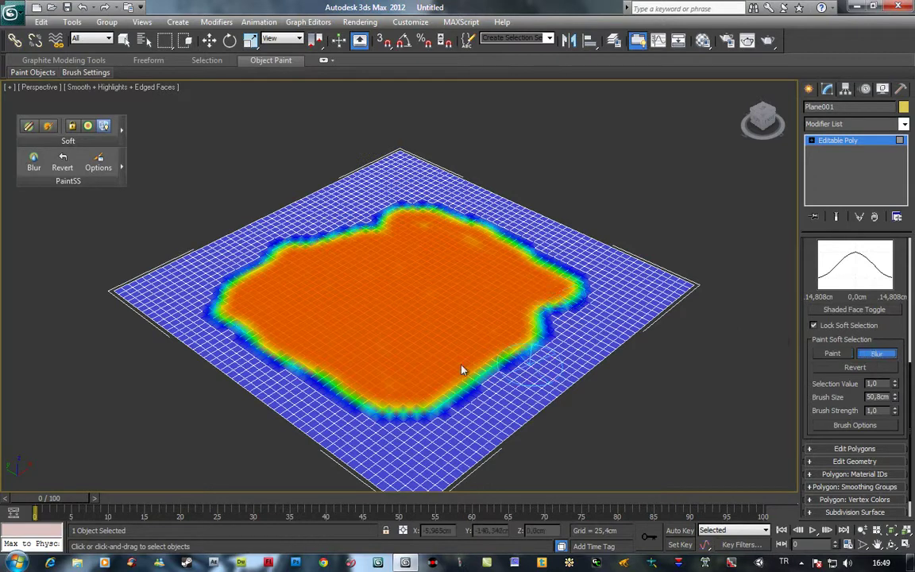
mouse_move(474, 386)
mouse_down()
mouse_move(494, 376)
mouse_move(333, 397)
mouse_move(205, 322)
mouse_move(236, 303)
mouse_up()
drag(256, 270, 243, 274)
drag(309, 253, 343, 228)
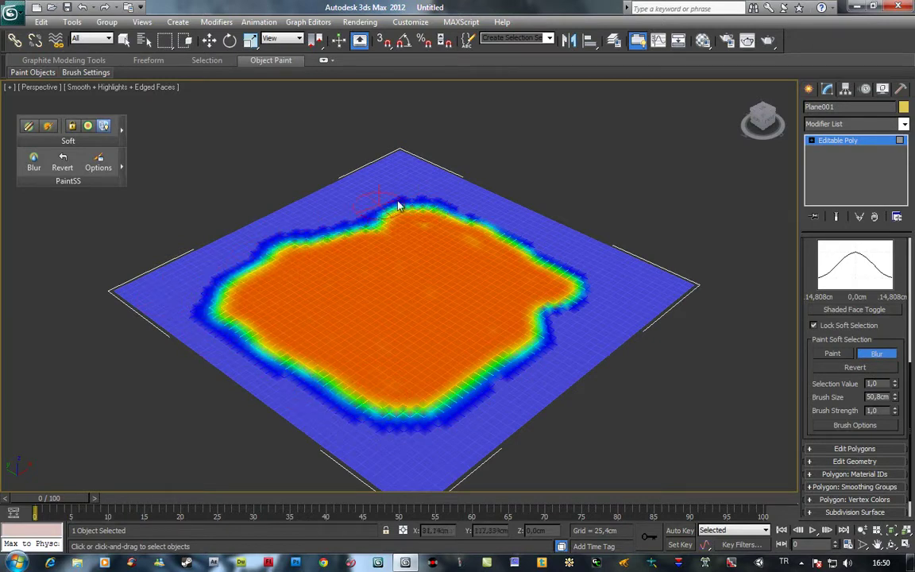
mouse_move(420, 225)
mouse_down()
mouse_move(488, 233)
mouse_move(482, 204)
mouse_move(629, 313)
mouse_move(574, 296)
mouse_move(420, 425)
mouse_up()
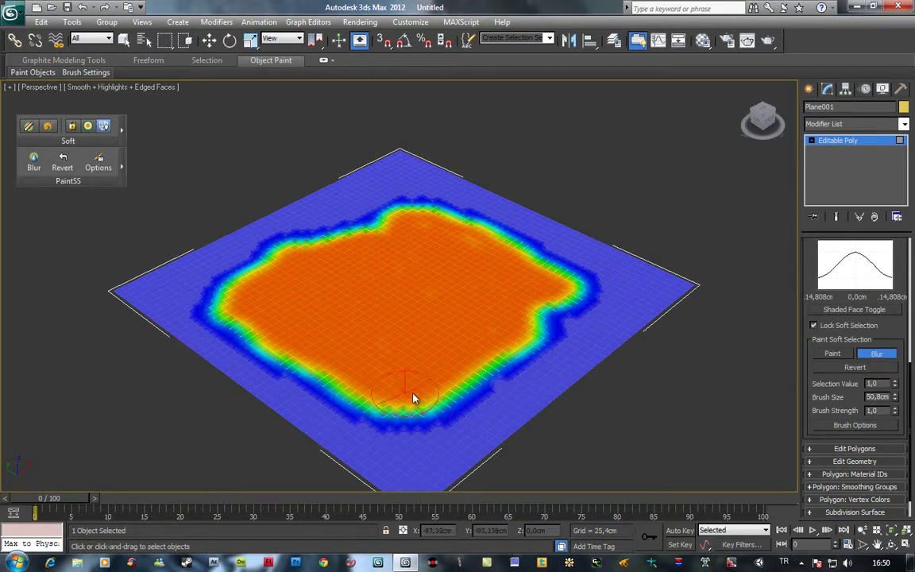
Try and undo Revert strokes, raising the brush size to 111,76.
click(852, 368)
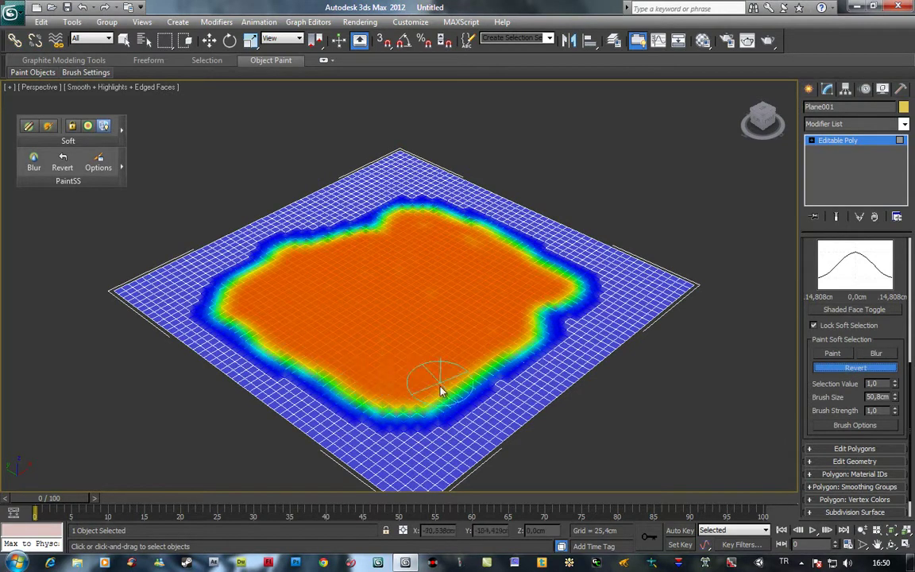
mouse_move(321, 372)
mouse_down()
mouse_move(422, 412)
mouse_move(347, 388)
mouse_move(462, 378)
mouse_move(447, 345)
mouse_up()
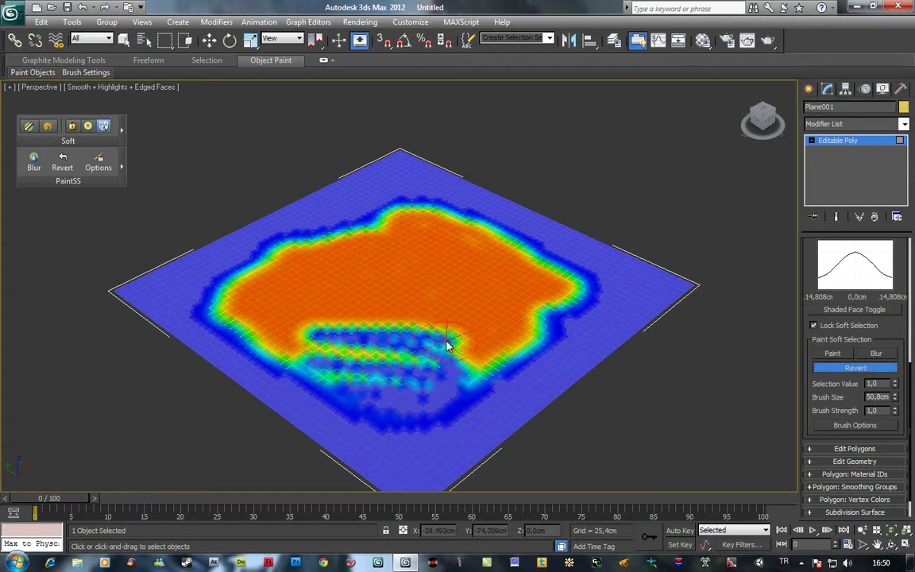
key(ctrl+z)
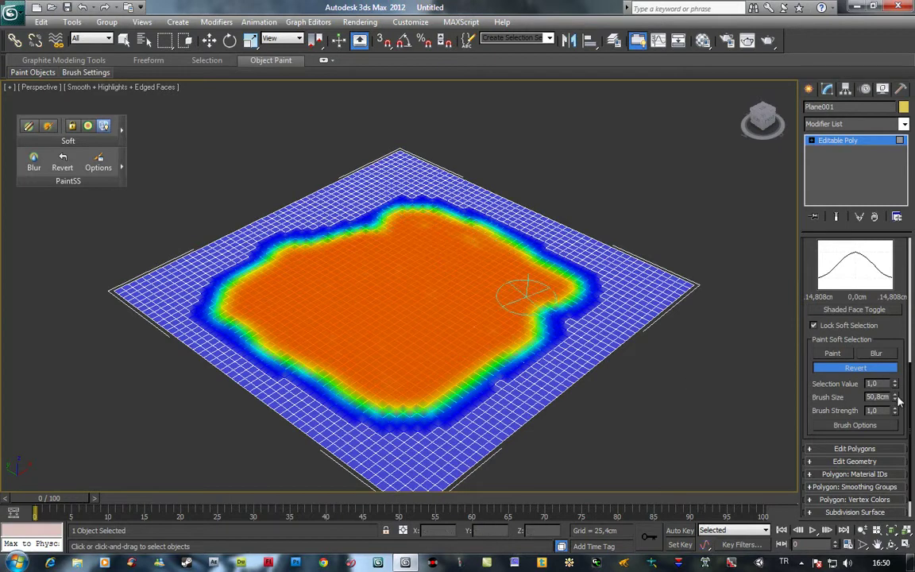
drag(894, 400, 895, 358)
mouse_move(382, 302)
mouse_down()
mouse_move(433, 340)
mouse_move(322, 288)
mouse_move(402, 305)
mouse_move(369, 300)
mouse_up()
key(ctrl+z)
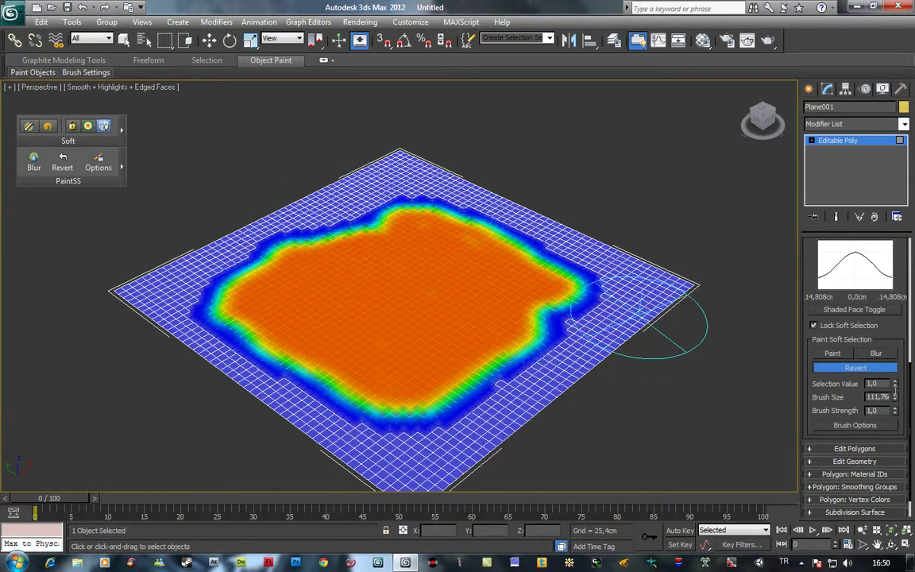
Revert across the right corner and middle, then set Brush Strength to 0,5.
click(836, 354)
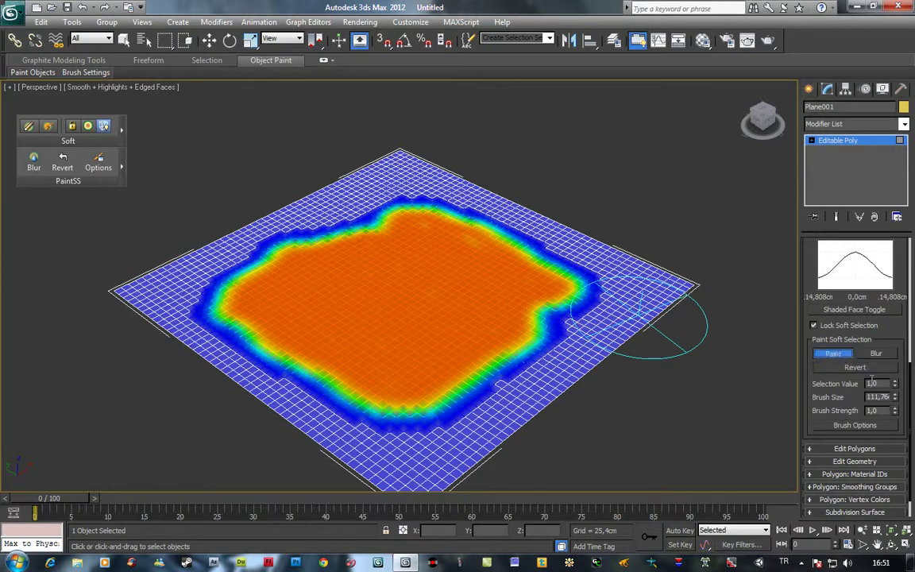
click(854, 367)
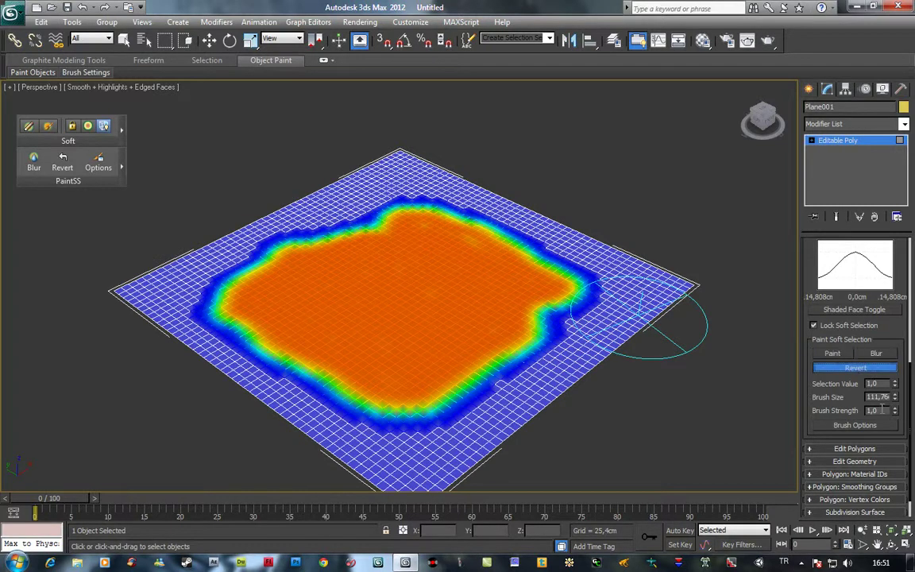
drag(632, 271, 712, 305)
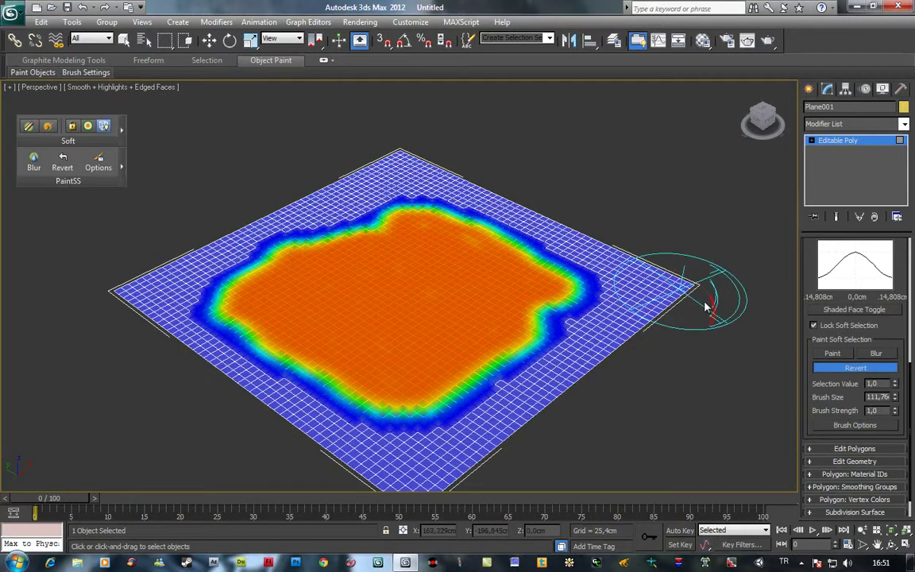
drag(490, 282, 402, 248)
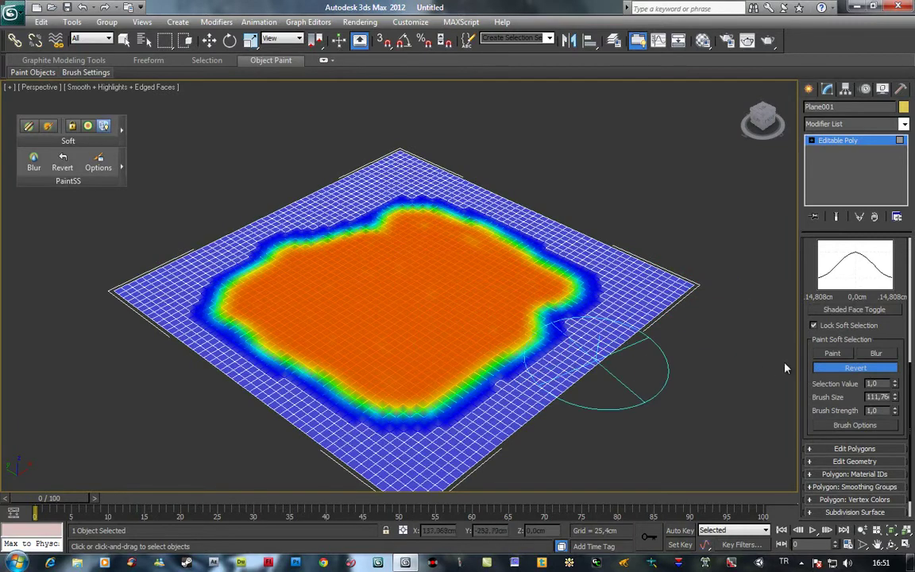
drag(879, 410, 848, 410)
text(0,5)
Partly revert streaks near the centre, then restore a solid selection across the interior.
drag(486, 312, 508, 335)
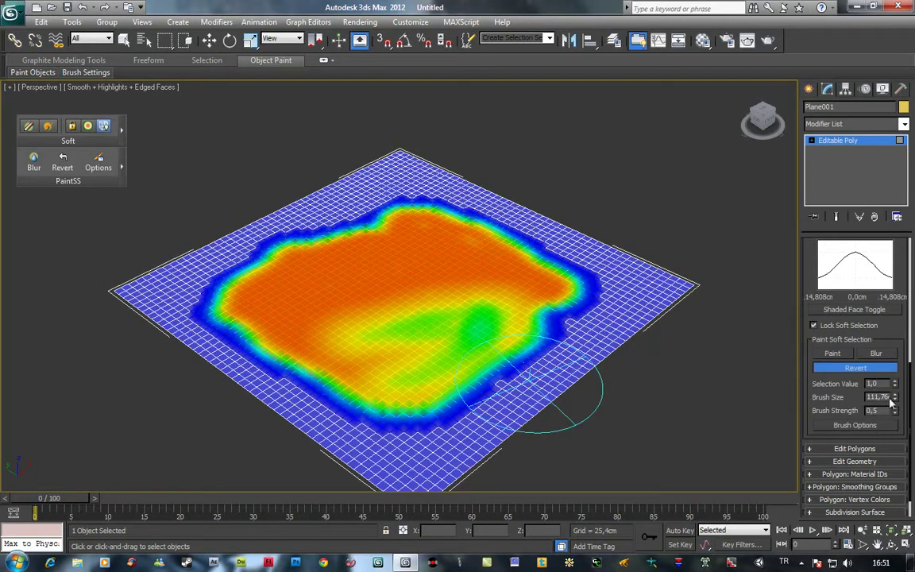
text(50)
mouse_move(409, 341)
mouse_down()
mouse_move(452, 301)
mouse_move(470, 348)
mouse_move(446, 311)
mouse_move(421, 333)
mouse_move(429, 327)
mouse_move(316, 335)
mouse_move(357, 323)
mouse_move(257, 298)
mouse_move(311, 332)
mouse_move(270, 304)
mouse_move(292, 280)
mouse_move(402, 231)
mouse_move(379, 236)
mouse_up()
scroll(352, 248, up, 1)
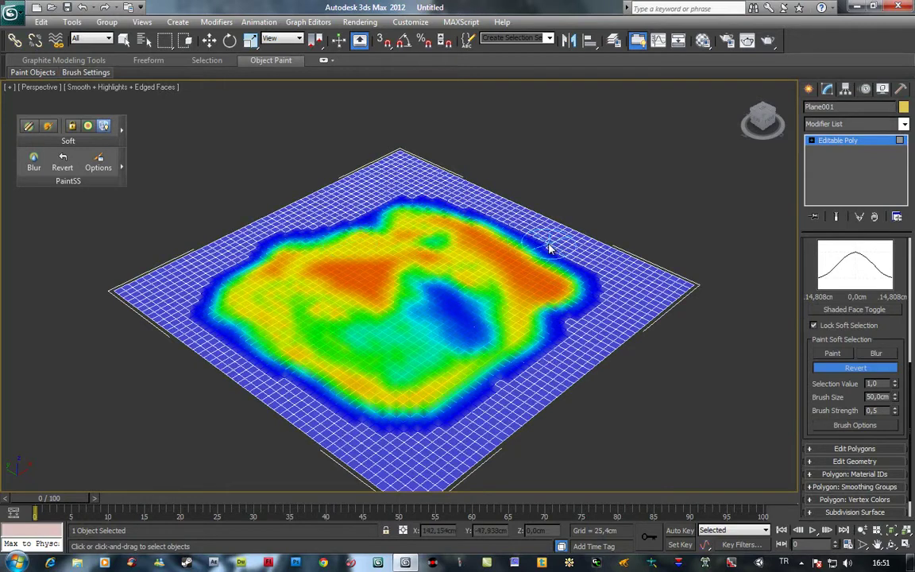
scroll(528, 262, up, 1)
mouse_move(517, 272)
mouse_down()
mouse_move(439, 321)
mouse_move(439, 343)
mouse_up()
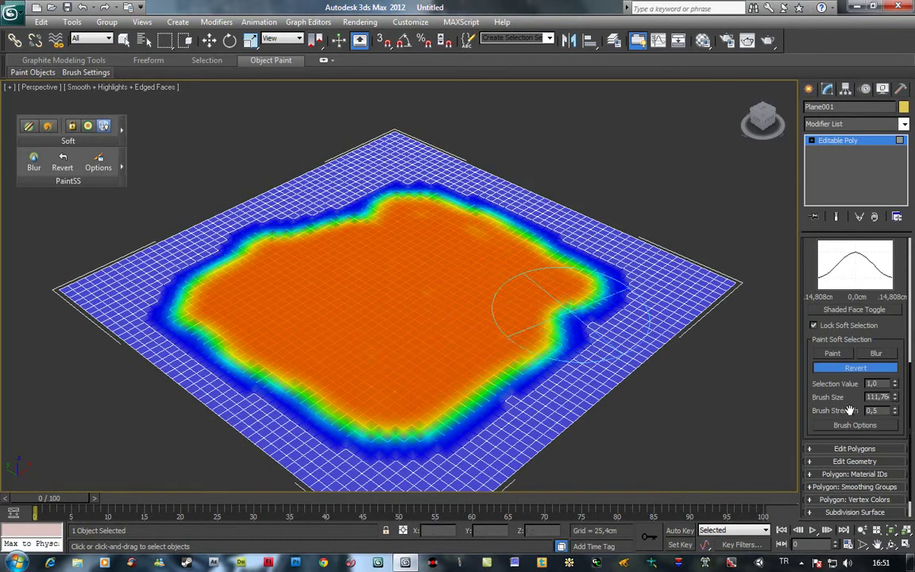
At brush size 50 and strength 0,2, revert over the notch, top, sides and centre.
text(50)
key(Return)
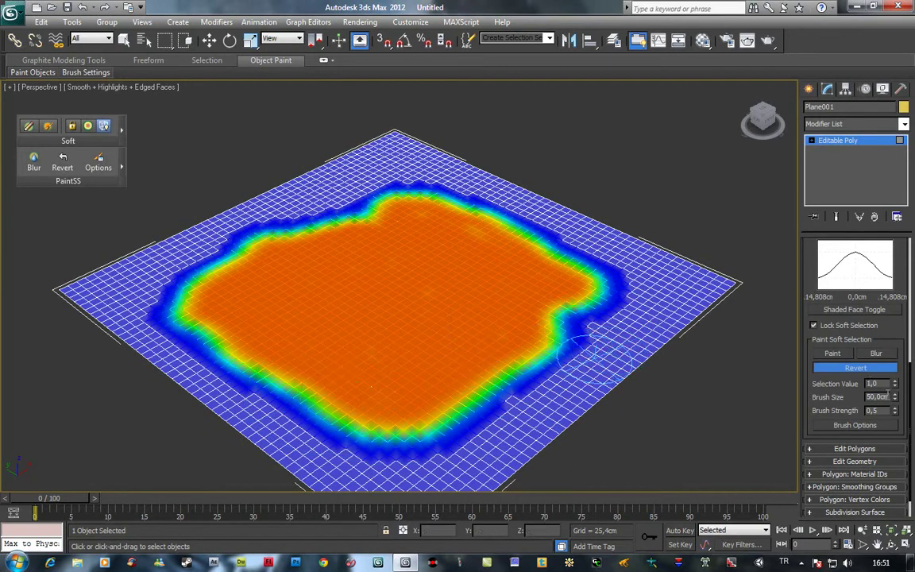
mouse_move(521, 401)
mouse_down()
mouse_move(548, 348)
mouse_move(551, 306)
mouse_move(510, 331)
mouse_up()
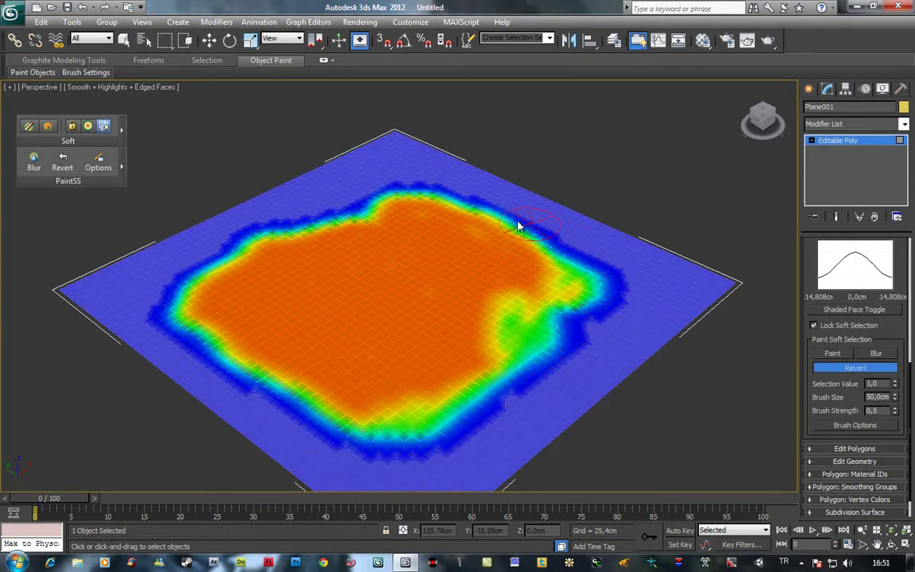
mouse_move(567, 247)
mouse_down()
mouse_move(404, 198)
mouse_move(369, 221)
mouse_move(421, 190)
mouse_move(259, 254)
mouse_move(351, 235)
mouse_move(206, 260)
mouse_move(241, 265)
mouse_up()
mouse_move(228, 387)
mouse_down()
mouse_move(265, 350)
mouse_move(230, 325)
mouse_move(235, 353)
mouse_up()
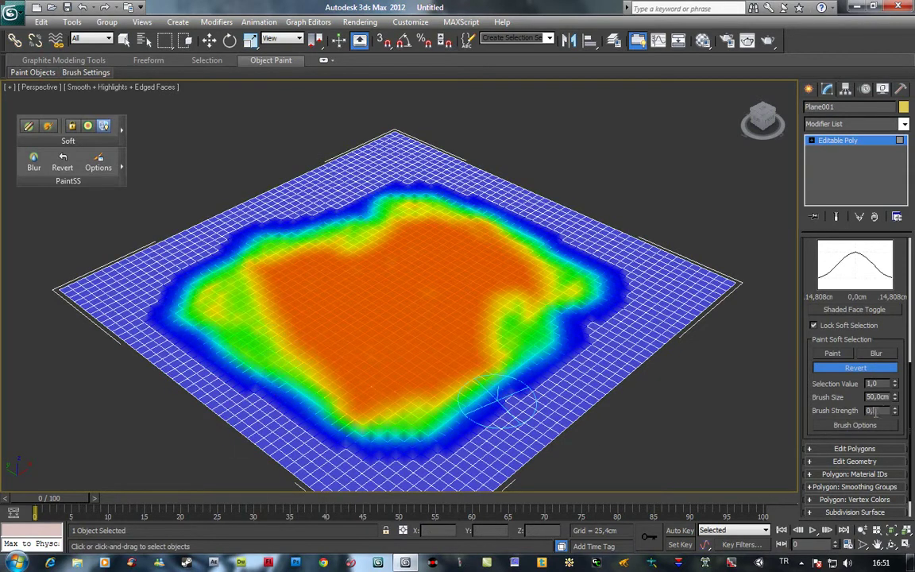
mouse_move(458, 358)
mouse_down()
mouse_move(399, 323)
mouse_move(398, 333)
mouse_move(447, 357)
mouse_move(493, 262)
mouse_move(395, 263)
mouse_move(354, 286)
mouse_move(257, 292)
mouse_move(283, 298)
mouse_move(325, 380)
mouse_move(385, 334)
mouse_up()
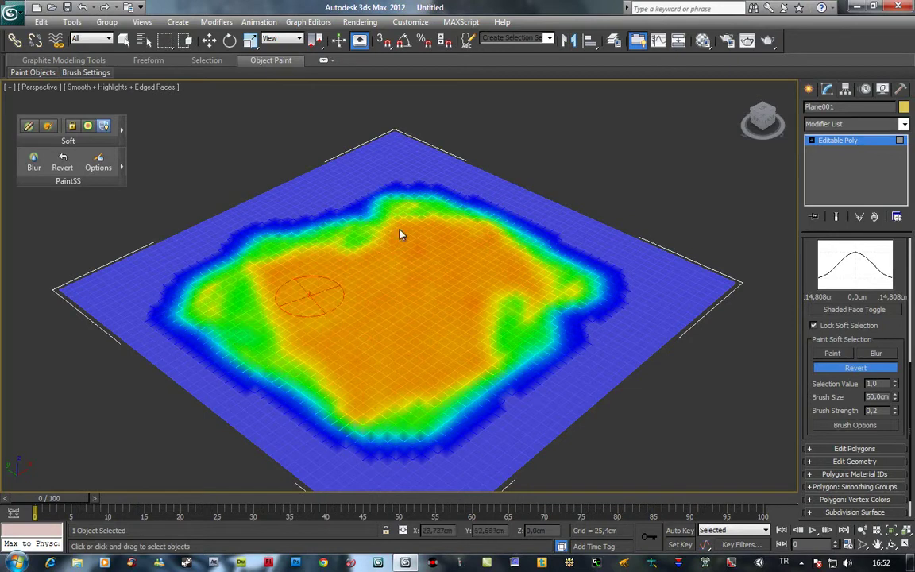
mouse_move(429, 298)
mouse_down()
mouse_move(368, 284)
mouse_move(357, 343)
mouse_move(368, 412)
mouse_move(300, 337)
mouse_move(318, 274)
mouse_move(320, 290)
mouse_move(391, 371)
mouse_move(467, 327)
mouse_move(500, 250)
mouse_move(440, 207)
mouse_move(363, 310)
mouse_move(414, 369)
mouse_move(365, 329)
mouse_move(456, 304)
mouse_move(489, 283)
mouse_up()
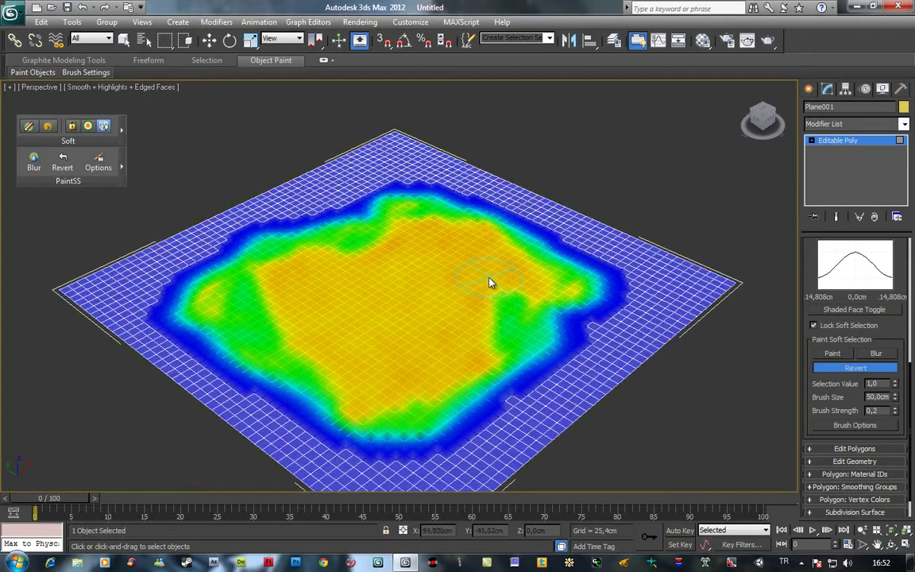
Switch the brush back to Paint at strength 1,0, undoing a stray corner stroke.
click(847, 354)
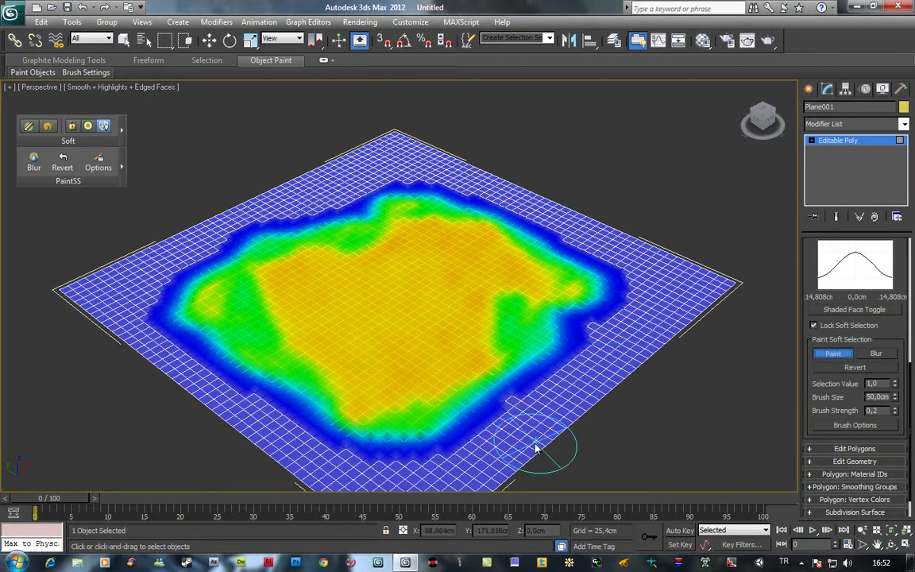
alt+middle_drag(484, 388, 501, 321)
mouse_move(445, 418)
mouse_down()
mouse_move(448, 425)
mouse_move(490, 402)
mouse_move(600, 325)
mouse_up()
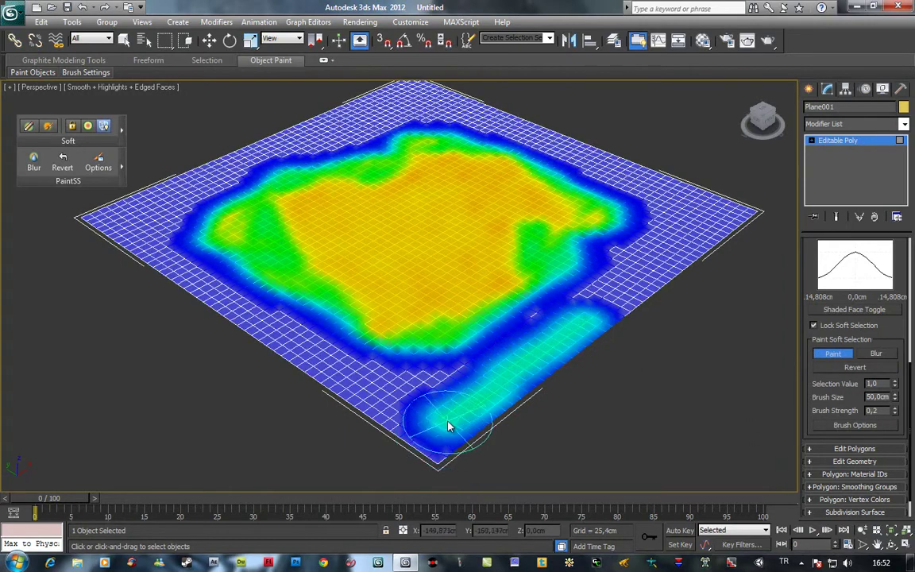
key(ctrl+z)
double_click(878, 410)
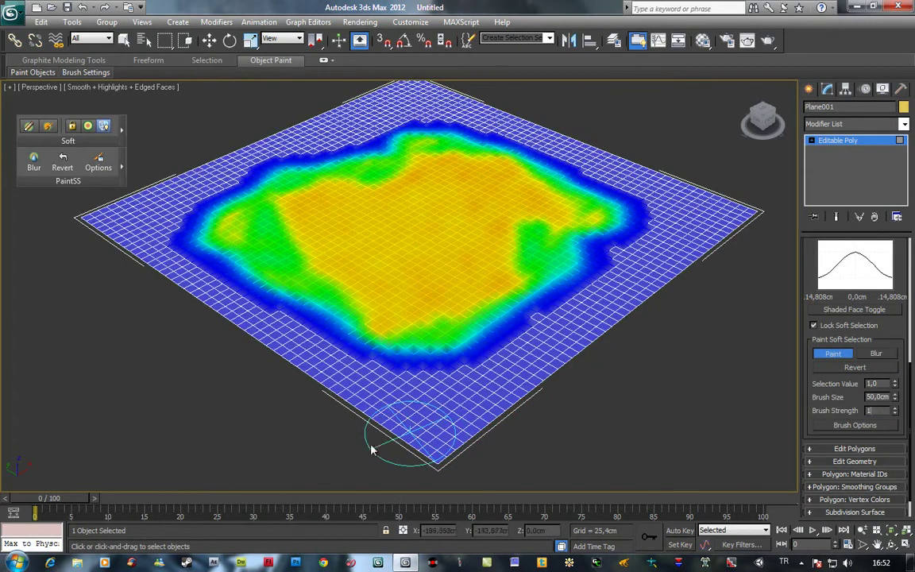
Paint heavier soft selection over the plane's centre and just down-right of it.
drag(415, 423, 548, 350)
key(ctrl+z)
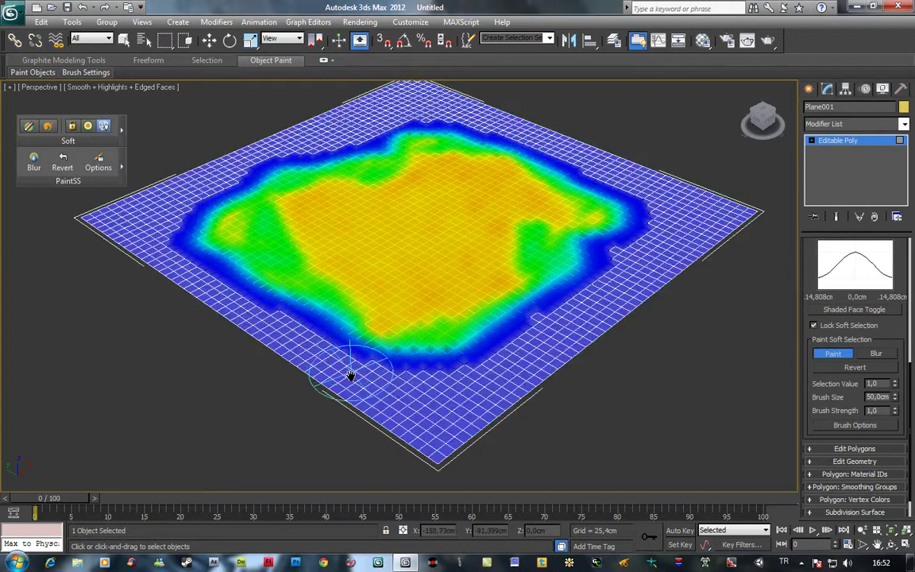
alt+middle_drag(348, 363, 389, 357)
mouse_move(388, 357)
mouse_down()
mouse_move(447, 315)
mouse_move(444, 283)
mouse_move(450, 320)
mouse_up()
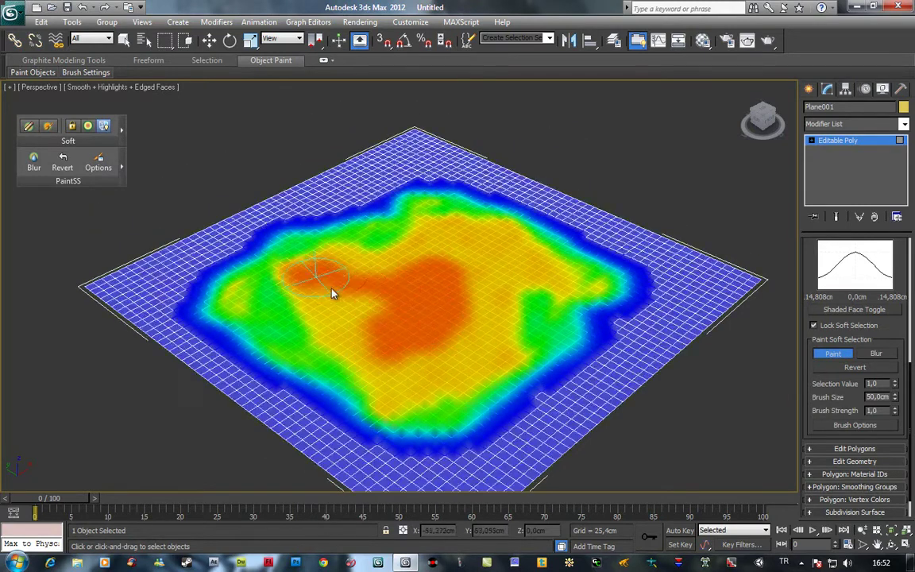
mouse_move(409, 323)
mouse_down()
mouse_move(439, 367)
mouse_move(351, 297)
mouse_move(415, 359)
mouse_move(494, 257)
mouse_move(490, 311)
mouse_move(466, 344)
mouse_move(461, 301)
mouse_up()
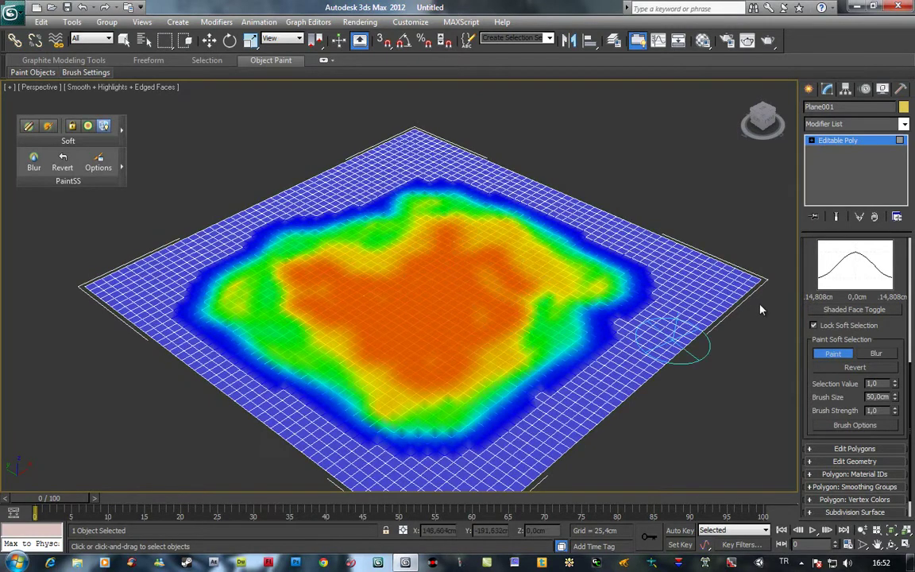
Lift the painted region about 45 cm up along Z and orbit to view the hill.
click(209, 40)
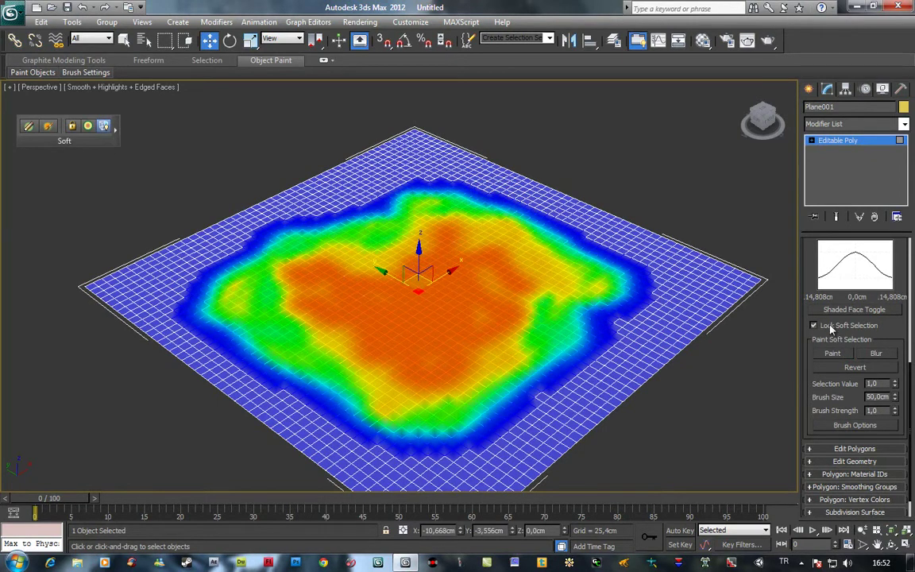
click(699, 297)
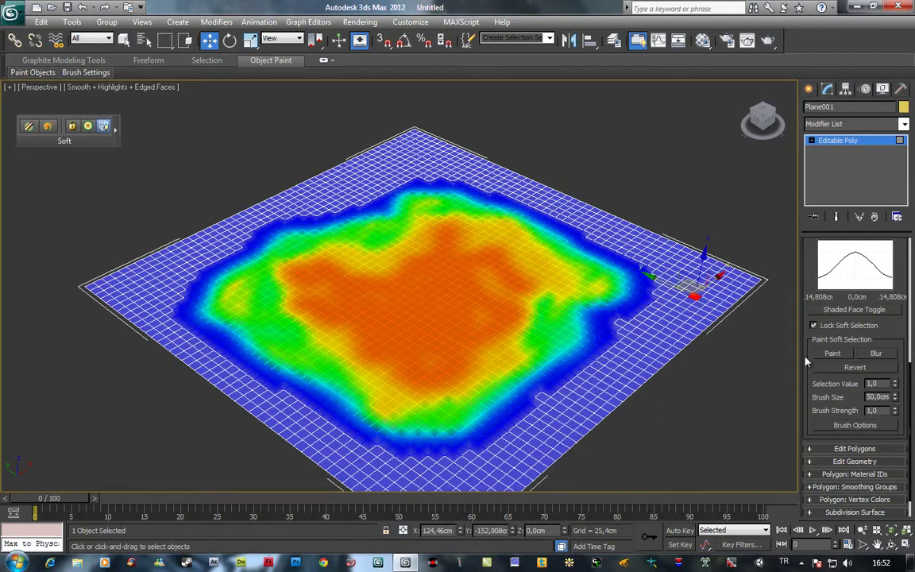
key(x)
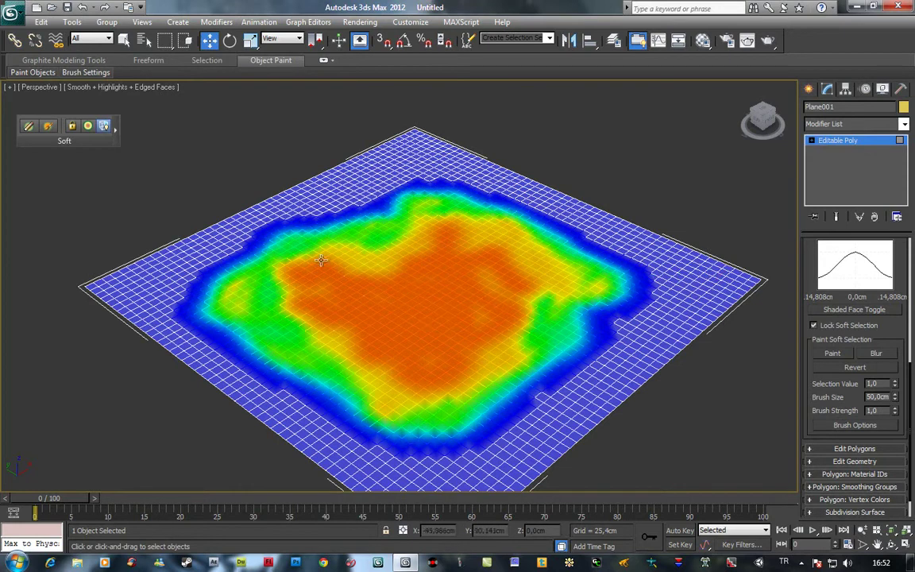
key(x)
mouse_move(434, 248)
mouse_down()
mouse_move(441, 183)
mouse_move(337, 268)
mouse_up()
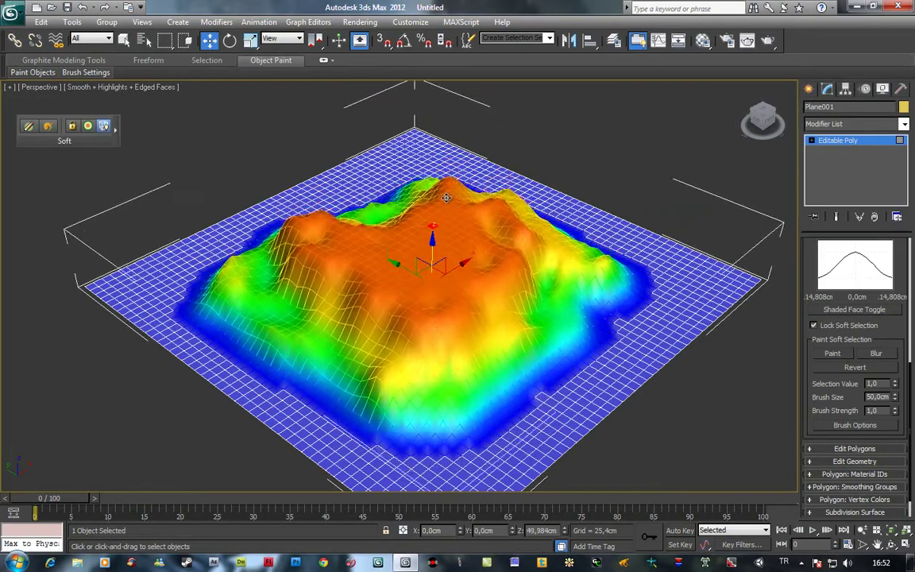
alt+middle_drag(337, 269, 592, 292)
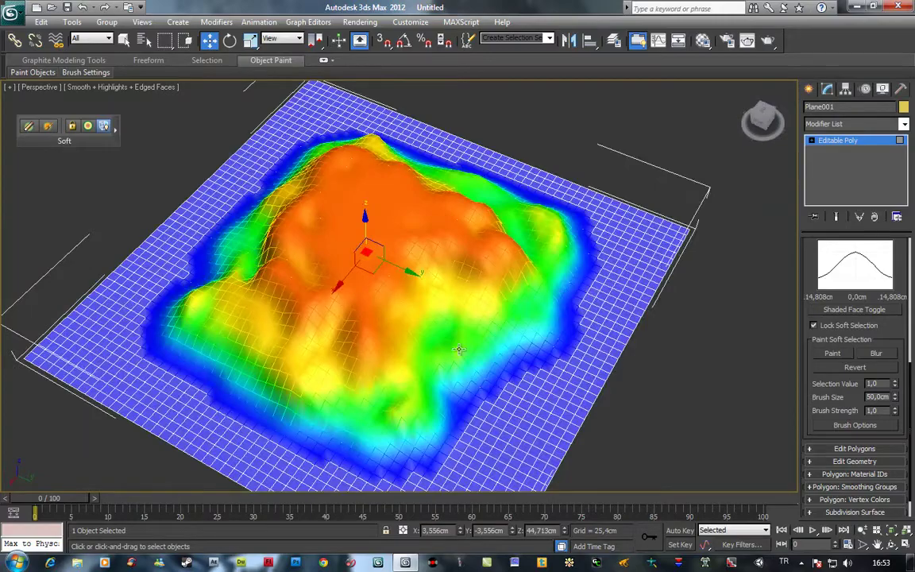
alt+middle_drag(459, 349, 321, 388)
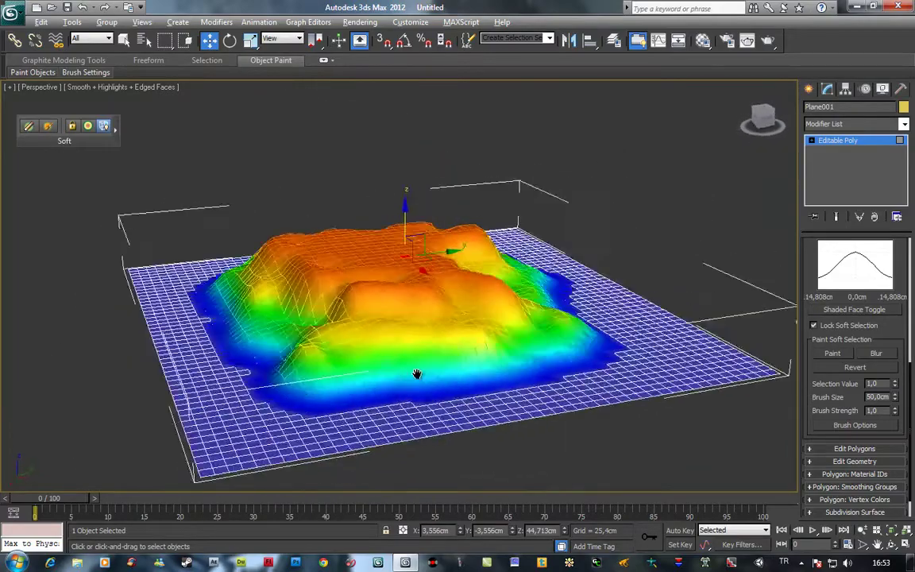
mouse_move(798, 304)
alt+middle_down()
mouse_move(565, 337)
mouse_move(489, 364)
alt+middle_up()
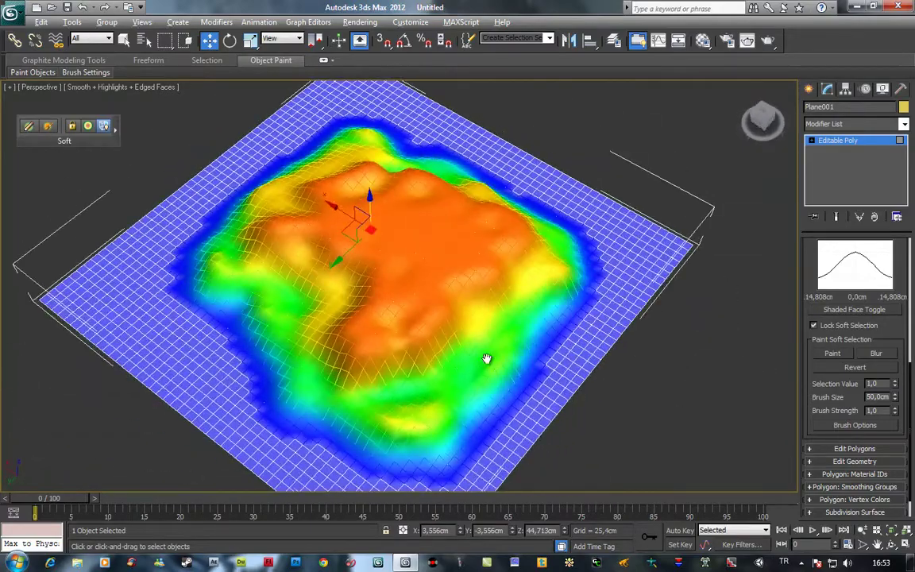
Switch the brush to Revert, trying one stroke on the terrain and undoing it.
click(856, 367)
mouse_move(355, 347)
mouse_down()
mouse_move(388, 347)
mouse_move(370, 360)
mouse_up()
key(ctrl+z)
Set brush strength to 0,3 and revert the selection on the lower-left slopes.
click(884, 411)
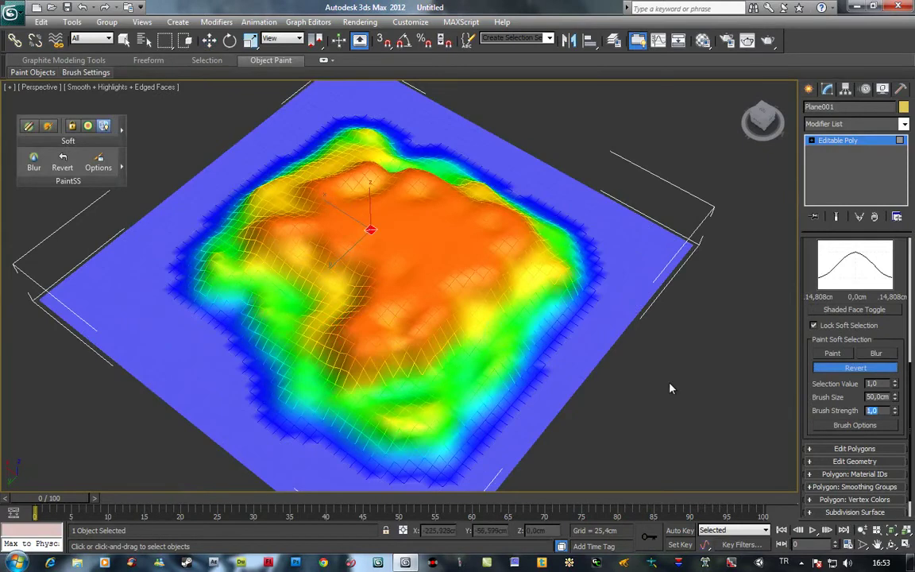
text(0,3)
key(Return)
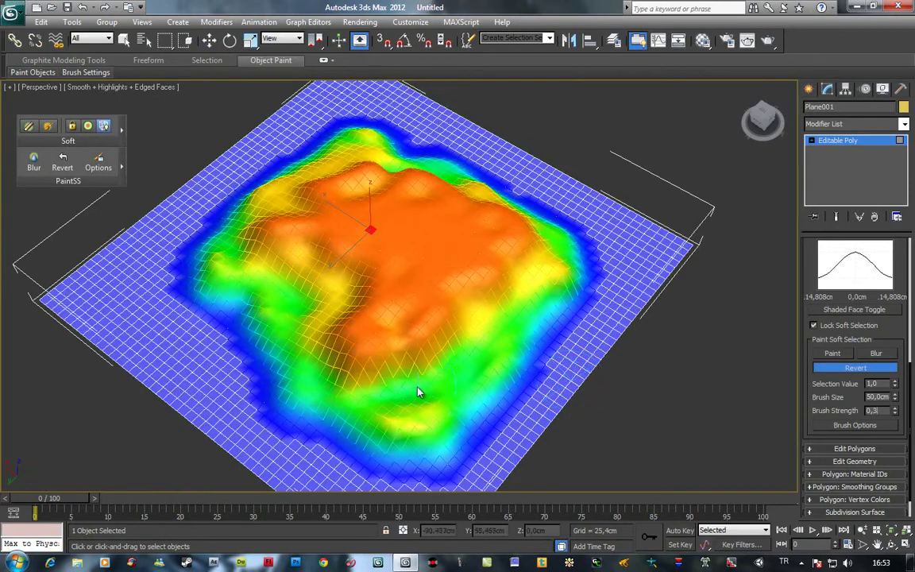
mouse_move(361, 347)
mouse_down()
mouse_move(369, 370)
mouse_move(325, 319)
mouse_move(370, 329)
mouse_move(399, 445)
mouse_move(459, 408)
mouse_move(367, 419)
mouse_move(454, 415)
mouse_move(536, 370)
mouse_move(491, 353)
mouse_move(470, 364)
mouse_move(657, 322)
mouse_up()
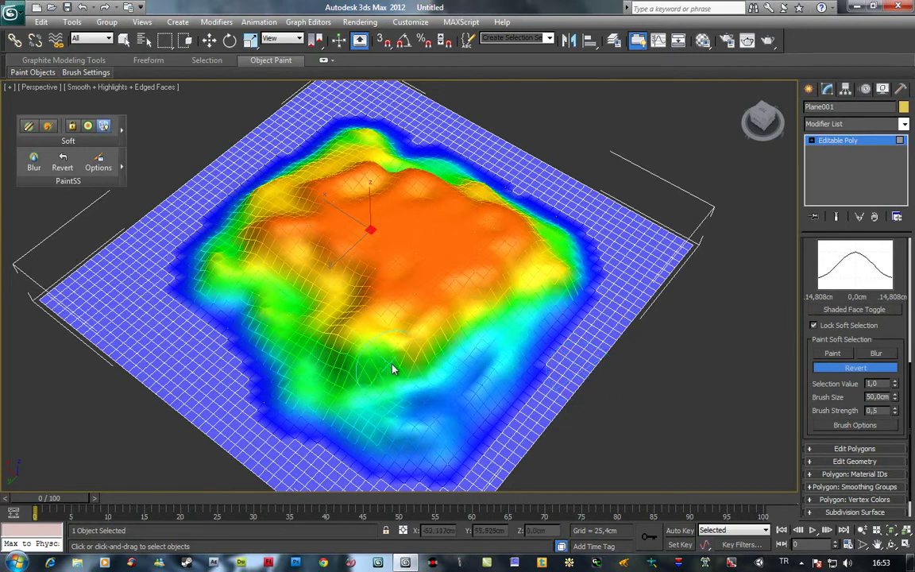
alt+middle_drag(389, 369, 389, 388)
mouse_move(516, 391)
mouse_down()
mouse_move(266, 405)
mouse_move(377, 425)
mouse_move(235, 298)
mouse_up()
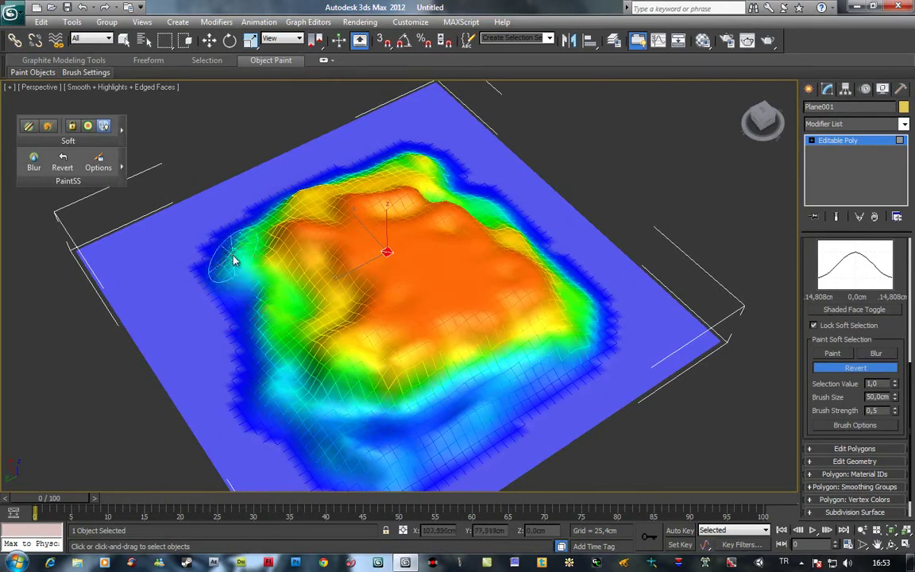
Revert the selection on the lower-right and upper-left slopes from new angles.
mouse_move(223, 301)
alt+middle_down()
mouse_move(526, 311)
mouse_move(463, 435)
alt+middle_up()
mouse_move(463, 436)
mouse_down()
mouse_move(440, 389)
mouse_move(475, 433)
mouse_move(482, 359)
mouse_move(551, 328)
mouse_up()
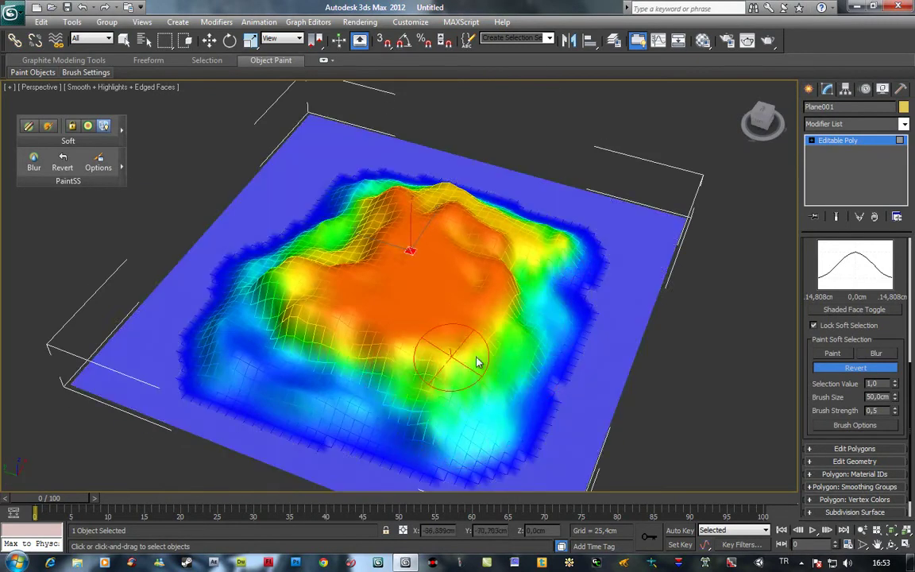
mouse_move(373, 389)
alt+middle_down()
mouse_move(592, 343)
mouse_move(373, 364)
alt+middle_up()
mouse_move(373, 364)
mouse_down()
mouse_move(564, 379)
mouse_move(560, 423)
mouse_move(522, 415)
mouse_move(556, 303)
mouse_move(529, 327)
mouse_move(515, 271)
mouse_move(450, 225)
mouse_move(540, 275)
mouse_up()
alt+middle_drag(540, 275, 525, 211)
mouse_move(525, 211)
mouse_down()
mouse_move(378, 193)
mouse_move(286, 269)
mouse_move(299, 247)
mouse_move(279, 331)
mouse_move(305, 264)
mouse_move(337, 378)
mouse_move(354, 233)
mouse_move(496, 266)
mouse_move(433, 340)
mouse_move(359, 368)
mouse_move(530, 285)
mouse_up()
Fade the selection across the left, centre and up to the upper-left ridge.
mouse_move(530, 284)
alt+middle_down()
mouse_move(525, 266)
mouse_move(415, 290)
alt+middle_up()
mouse_move(269, 322)
mouse_down()
mouse_move(482, 307)
mouse_move(450, 286)
mouse_move(491, 298)
mouse_up()
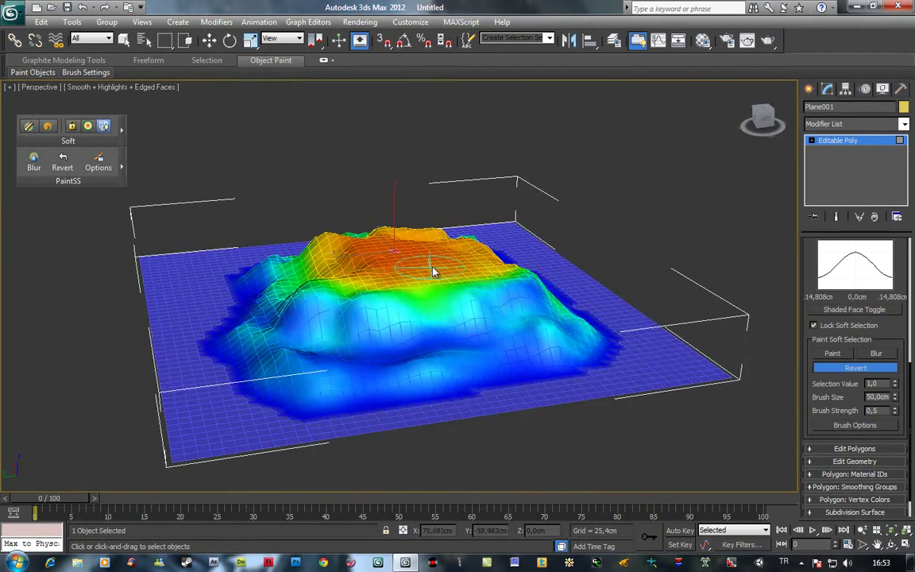
mouse_move(443, 288)
alt+middle_down()
mouse_move(512, 307)
mouse_move(451, 349)
alt+middle_up()
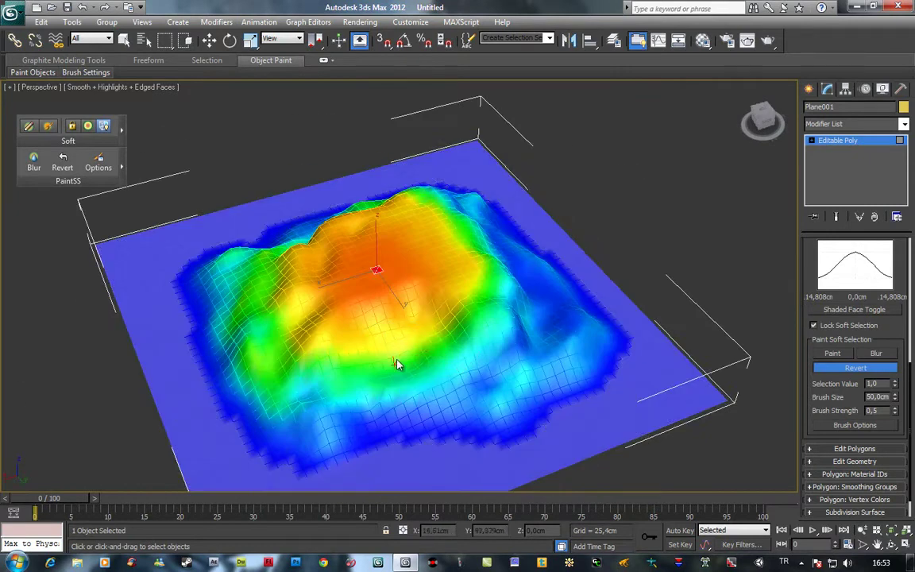
mouse_move(250, 370)
mouse_down()
mouse_move(282, 279)
mouse_move(275, 260)
mouse_move(219, 266)
mouse_up()
mouse_move(244, 326)
mouse_down()
mouse_move(286, 368)
mouse_move(272, 260)
mouse_move(275, 276)
mouse_move(274, 267)
mouse_up()
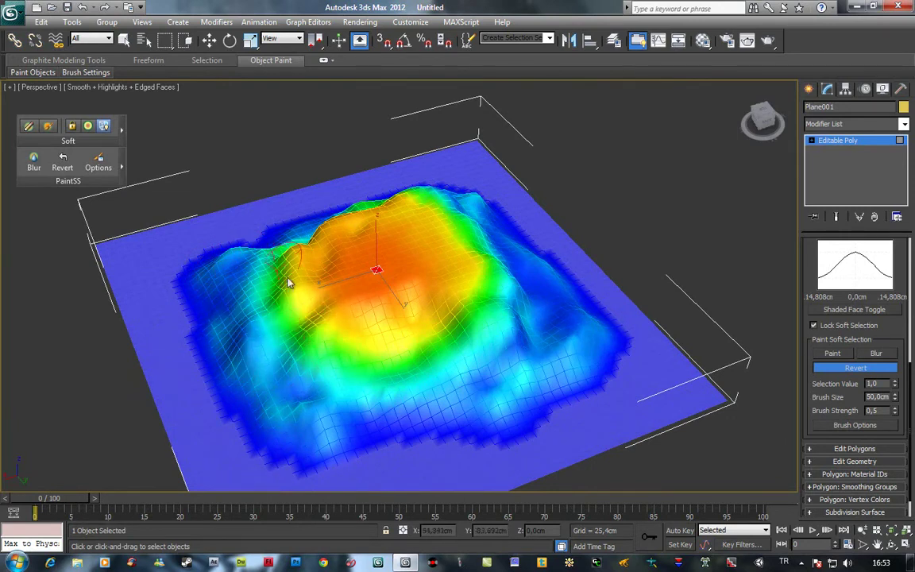
Drag the mountain peak higher along Z with Select and Move.
click(209, 40)
alt+middle_drag(376, 294, 376, 321)
mouse_move(390, 263)
mouse_down()
mouse_move(412, 198)
mouse_move(524, 202)
mouse_up()
mouse_move(524, 202)
alt+middle_down()
mouse_move(427, 321)
mouse_move(310, 338)
alt+middle_up()
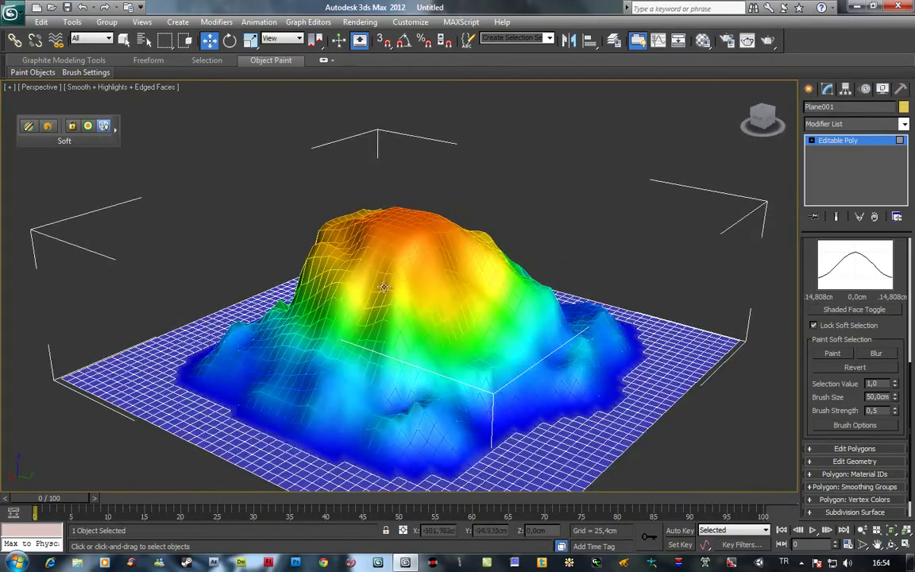
mouse_move(519, 382)
alt+middle_down()
mouse_move(234, 384)
mouse_move(380, 397)
mouse_move(460, 386)
mouse_move(425, 386)
alt+middle_up()
Smooth the soft selection with Blur at strength 0,5, then stop painting.
click(876, 353)
mouse_move(181, 330)
alt+middle_down()
mouse_move(265, 380)
mouse_move(486, 331)
alt+middle_up()
mouse_move(307, 368)
alt+middle_down()
mouse_move(194, 338)
mouse_move(240, 333)
alt+middle_up()
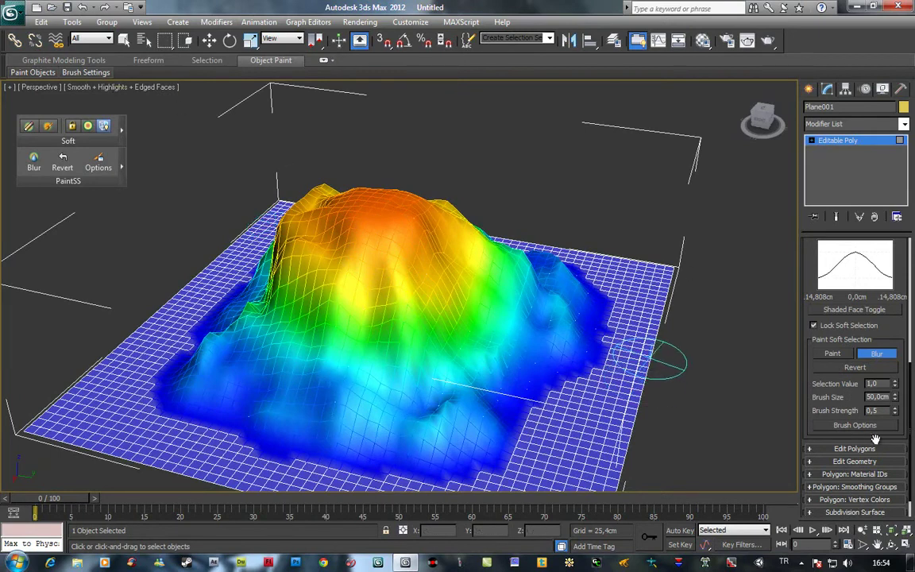
drag(855, 387, 854, 406)
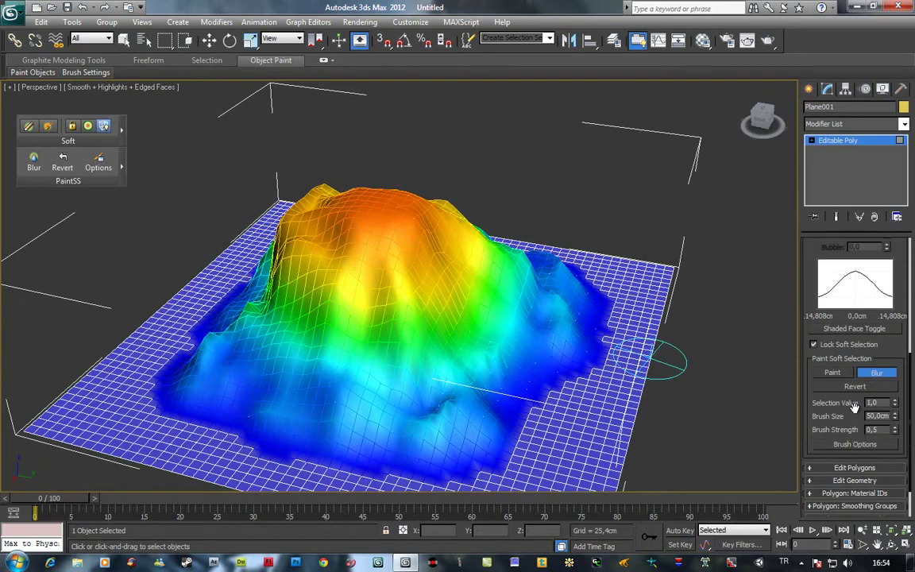
click(833, 373)
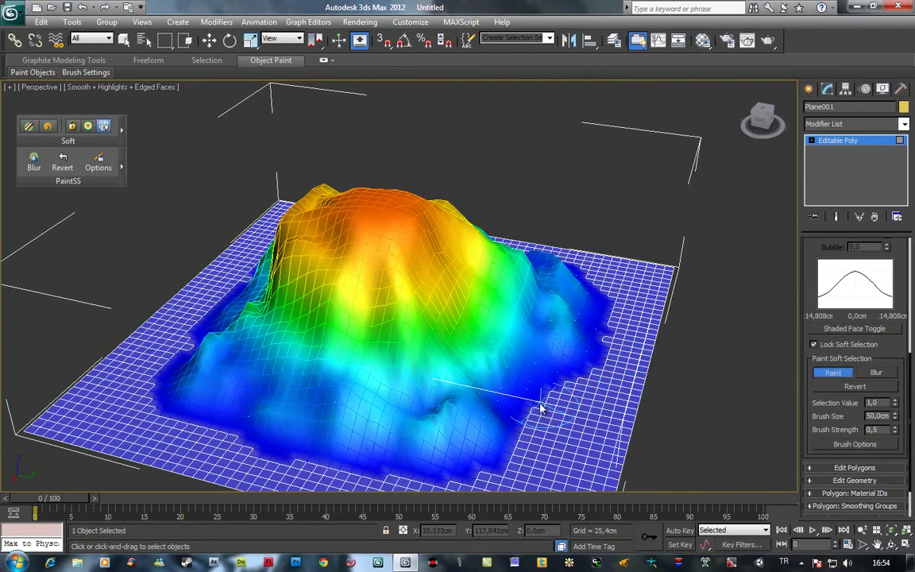
alt+middle_drag(524, 361, 512, 358)
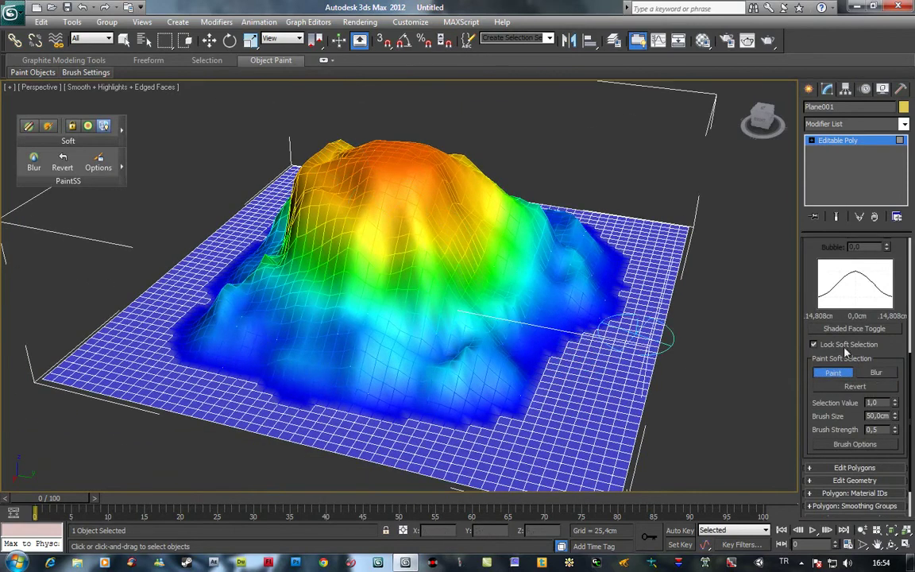
click(832, 373)
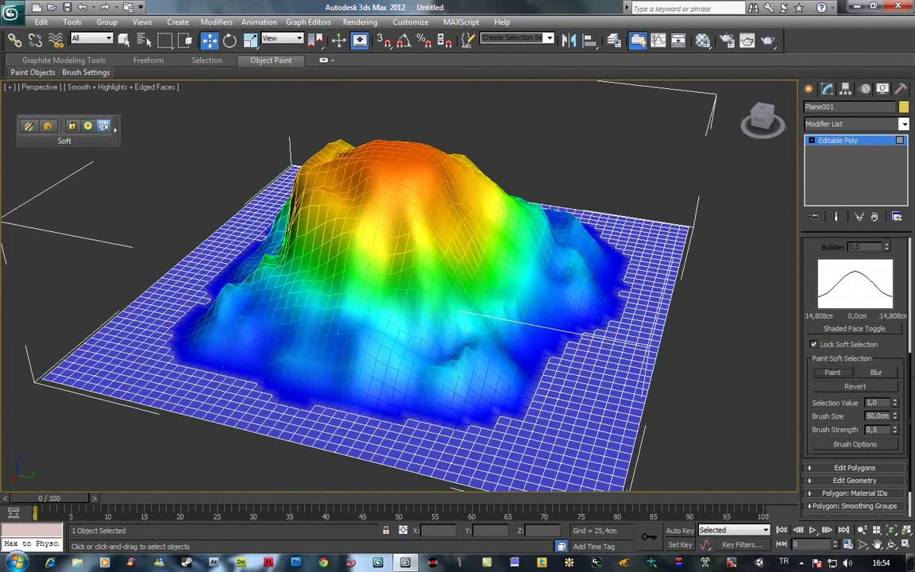
Uncheck Lock Soft Selection and orbit the plain terrain with Edged Faces on (F4).
click(815, 344)
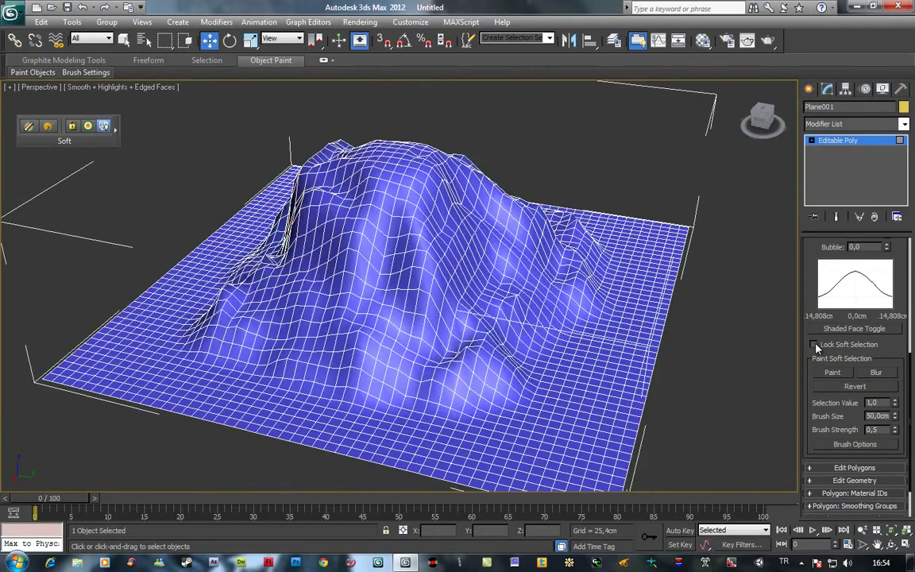
mouse_move(508, 341)
alt+middle_down()
mouse_move(462, 389)
mouse_move(456, 382)
alt+middle_up()
mouse_move(277, 317)
alt+middle_down()
mouse_move(429, 311)
mouse_move(568, 323)
mouse_move(473, 353)
mouse_move(240, 331)
mouse_move(169, 364)
mouse_move(261, 352)
mouse_move(447, 351)
mouse_move(543, 372)
alt+middle_up()
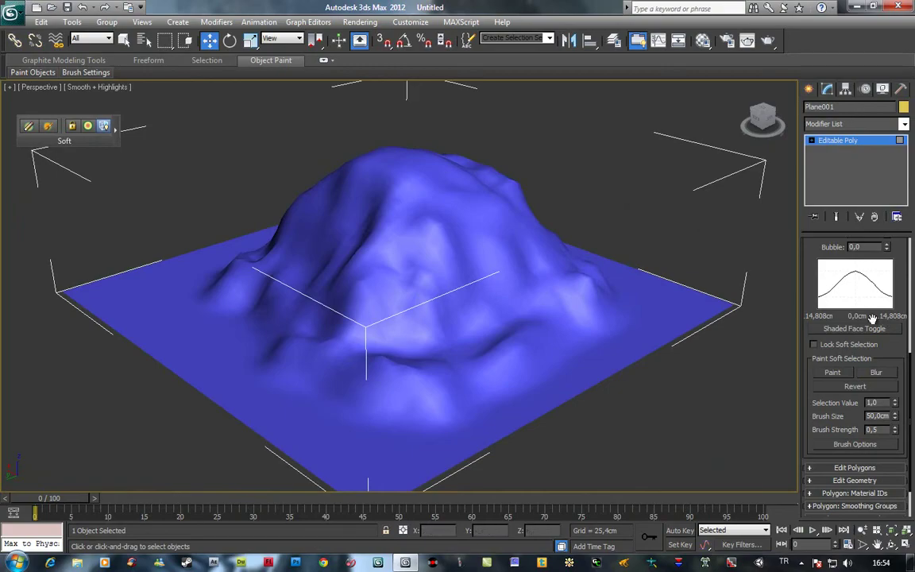
key(F4)
mouse_move(489, 348)
alt+middle_down()
mouse_move(415, 372)
mouse_move(668, 419)
mouse_move(616, 389)
mouse_move(658, 386)
alt+middle_up()
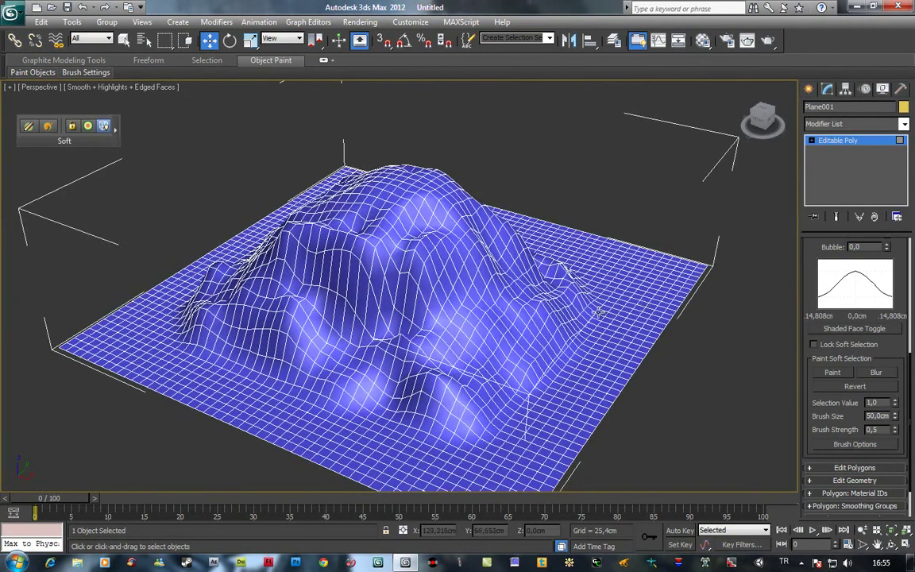